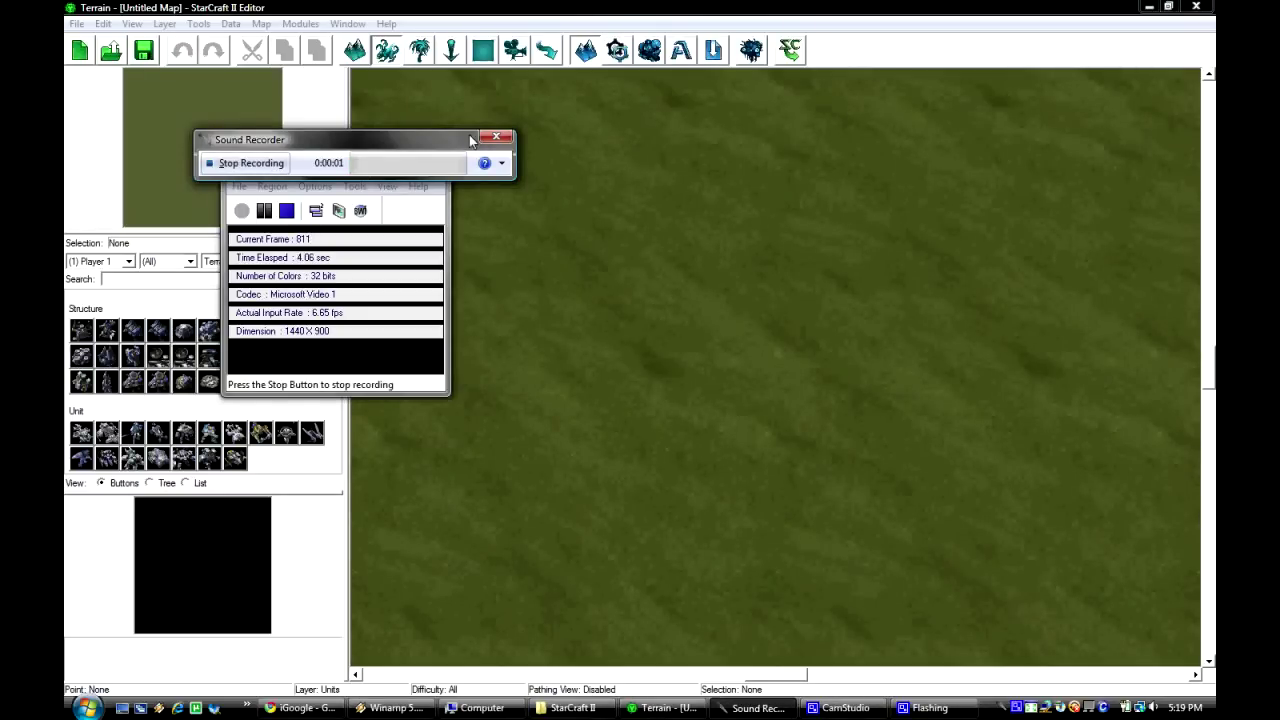
Minimize the CamStudio and Sound Recorder windows and open the map's Data module
click(392, 362)
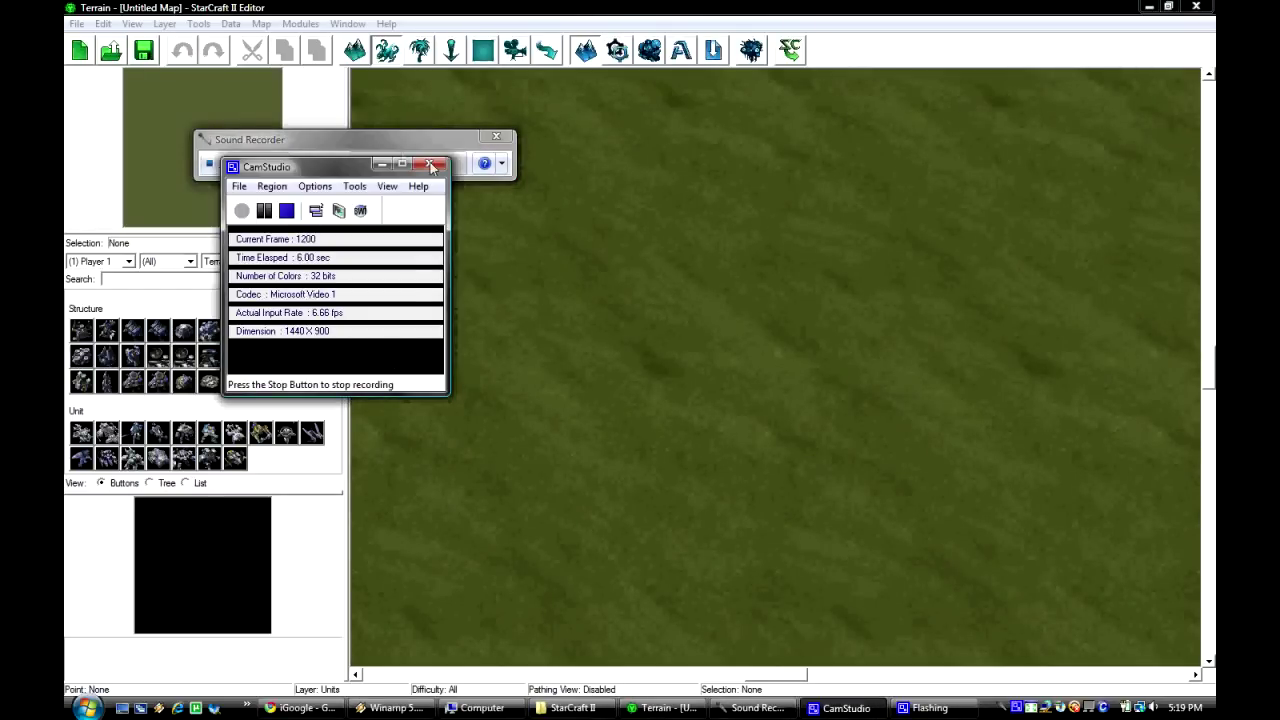
click(383, 166)
click(436, 31)
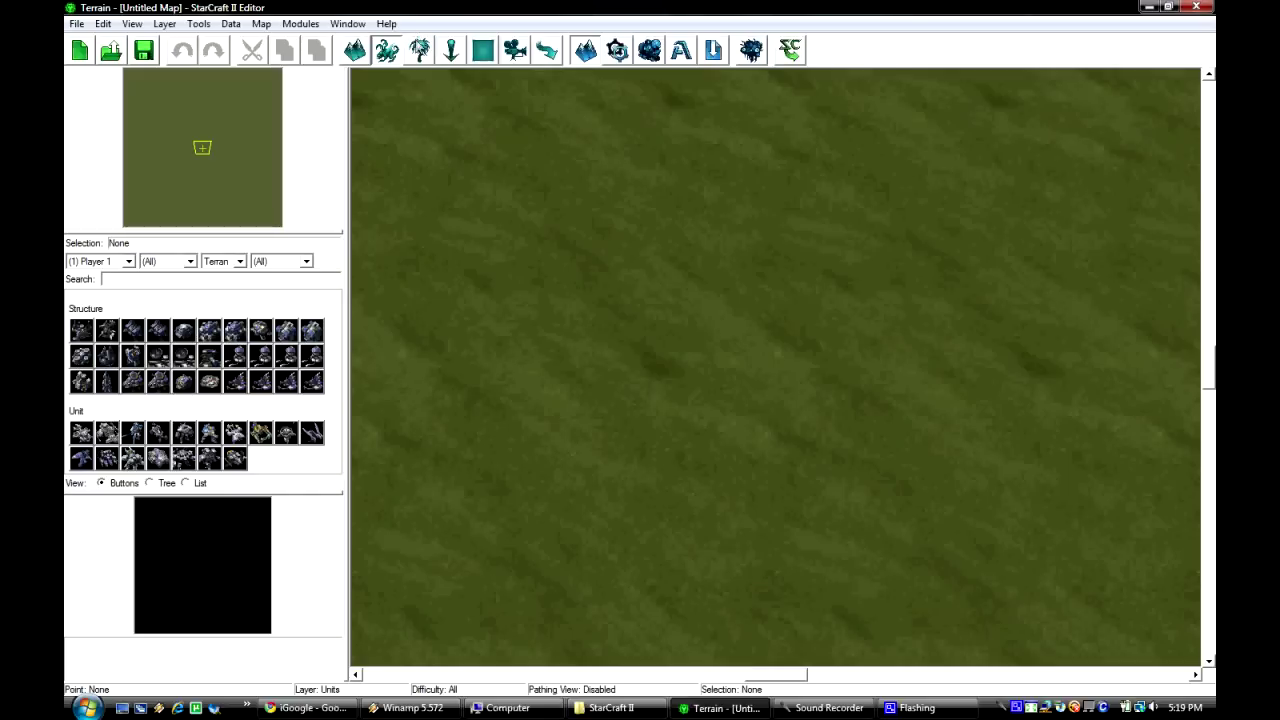
click(650, 50)
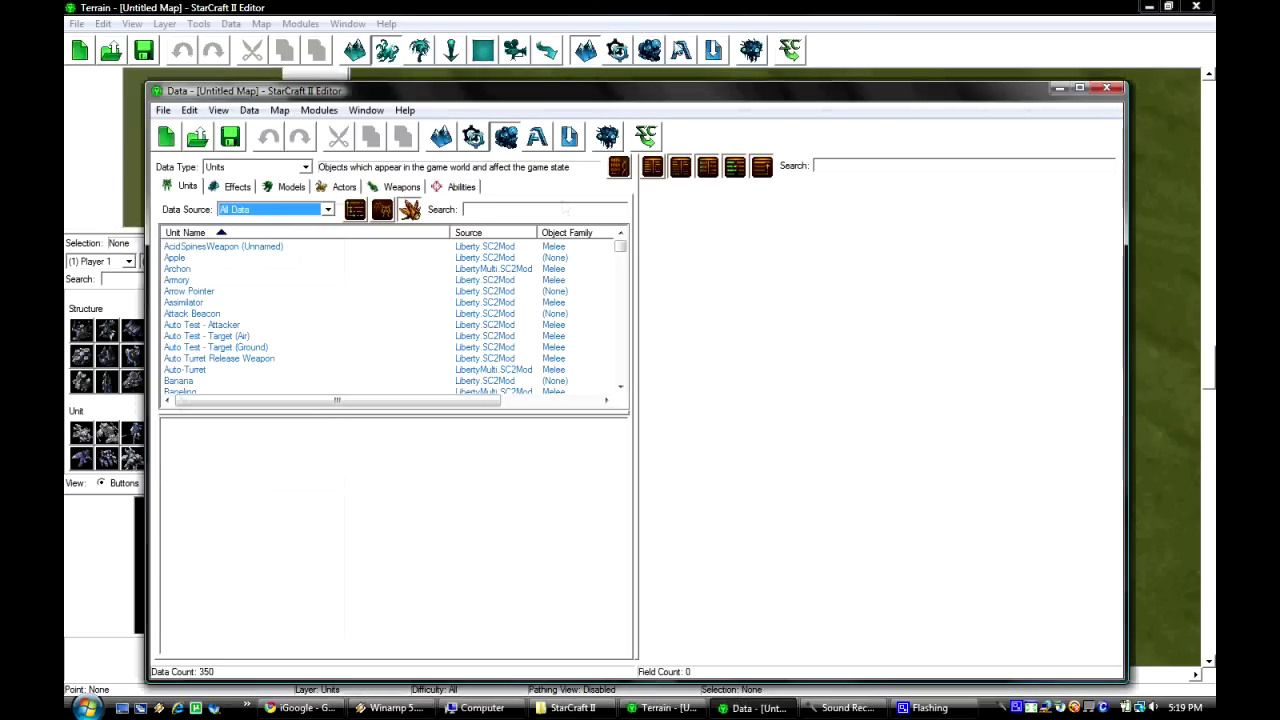
Search the unit list for "maurader" and clear the search
click(518, 210)
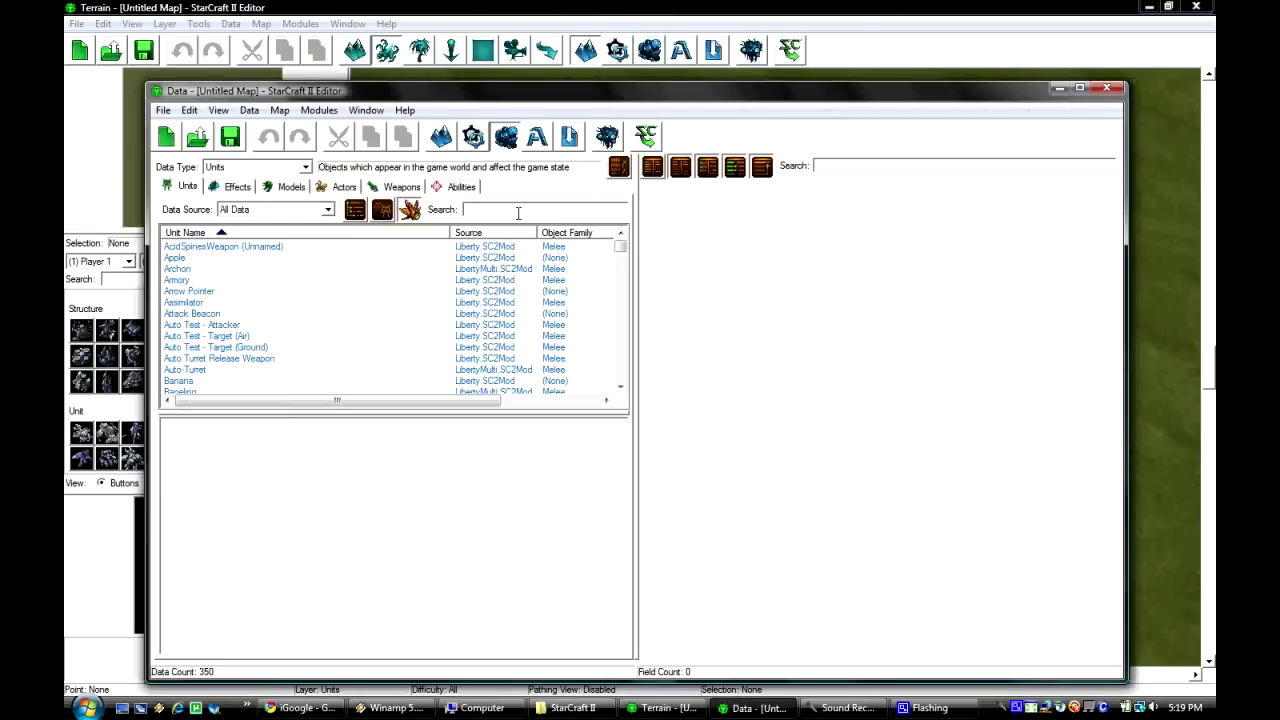
text(maurader)
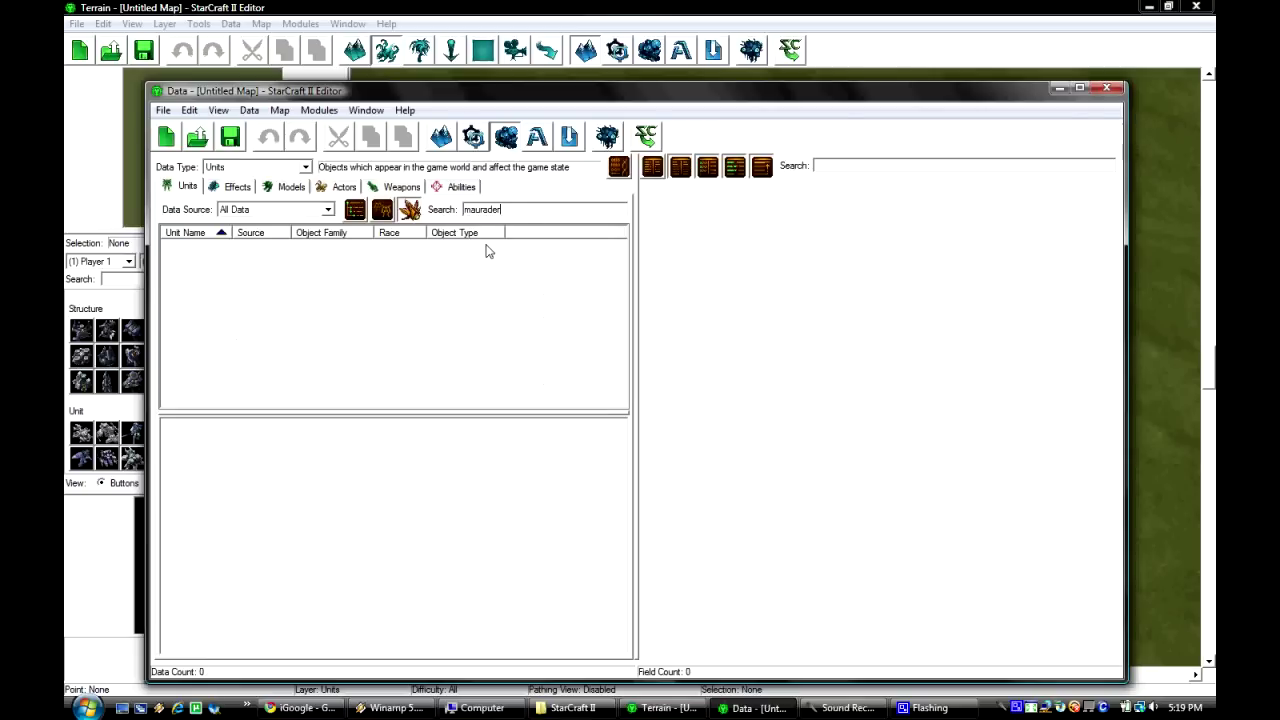
double_click(530, 209)
key(BackSpace)
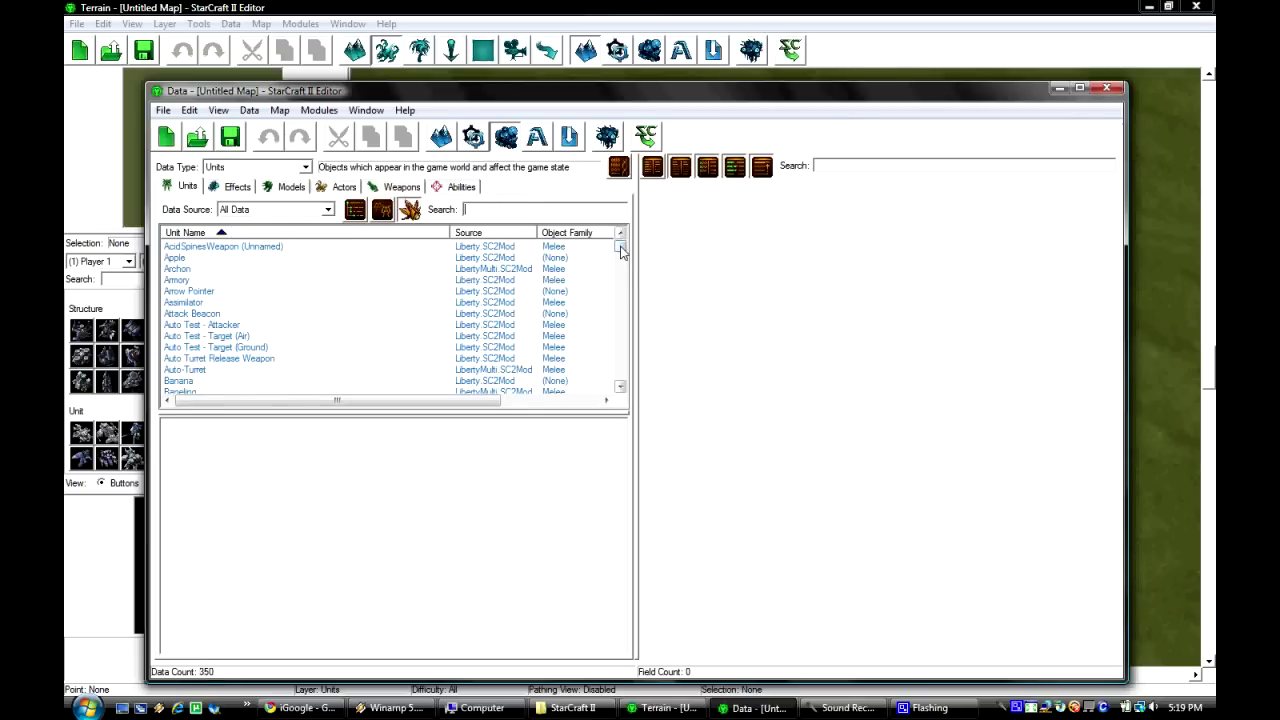
Find the Marauder in the unit list and select its top-level unit object
scroll(617, 252, down, 10)
scroll(472, 302, down, 10)
scroll(472, 302, down, 15)
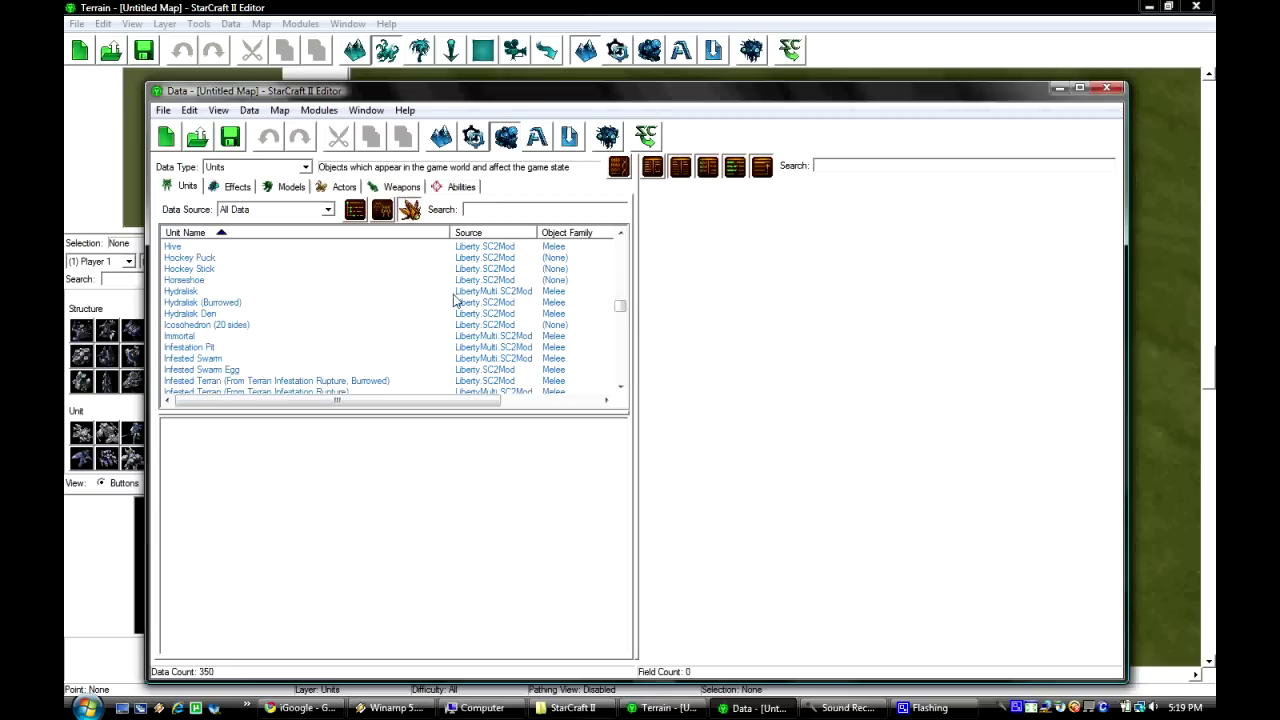
scroll(268, 335, up, 6)
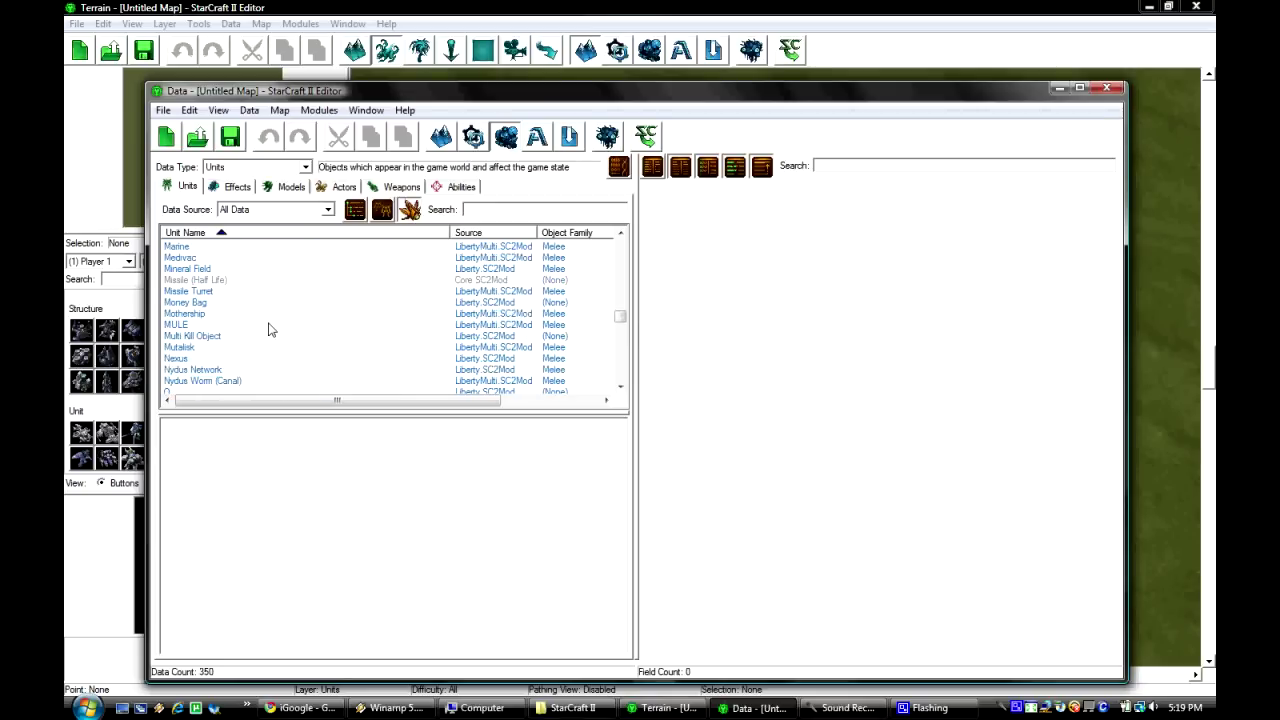
click(182, 269)
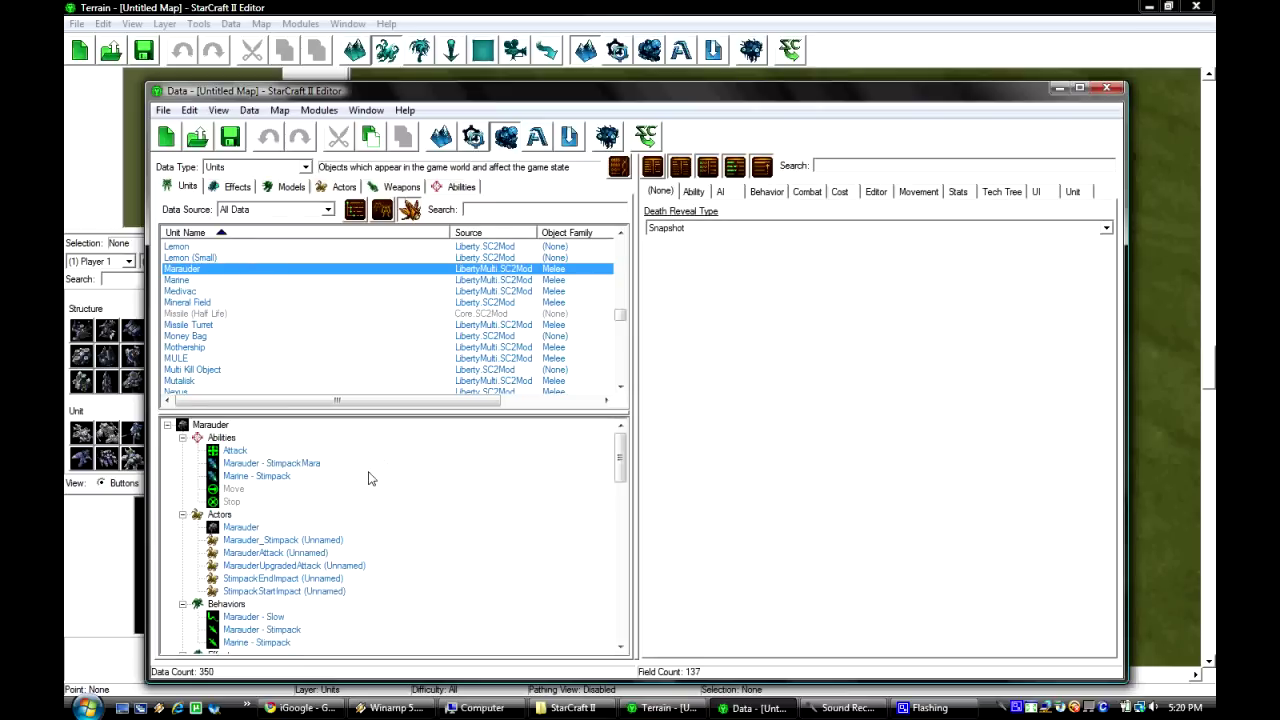
click(211, 424)
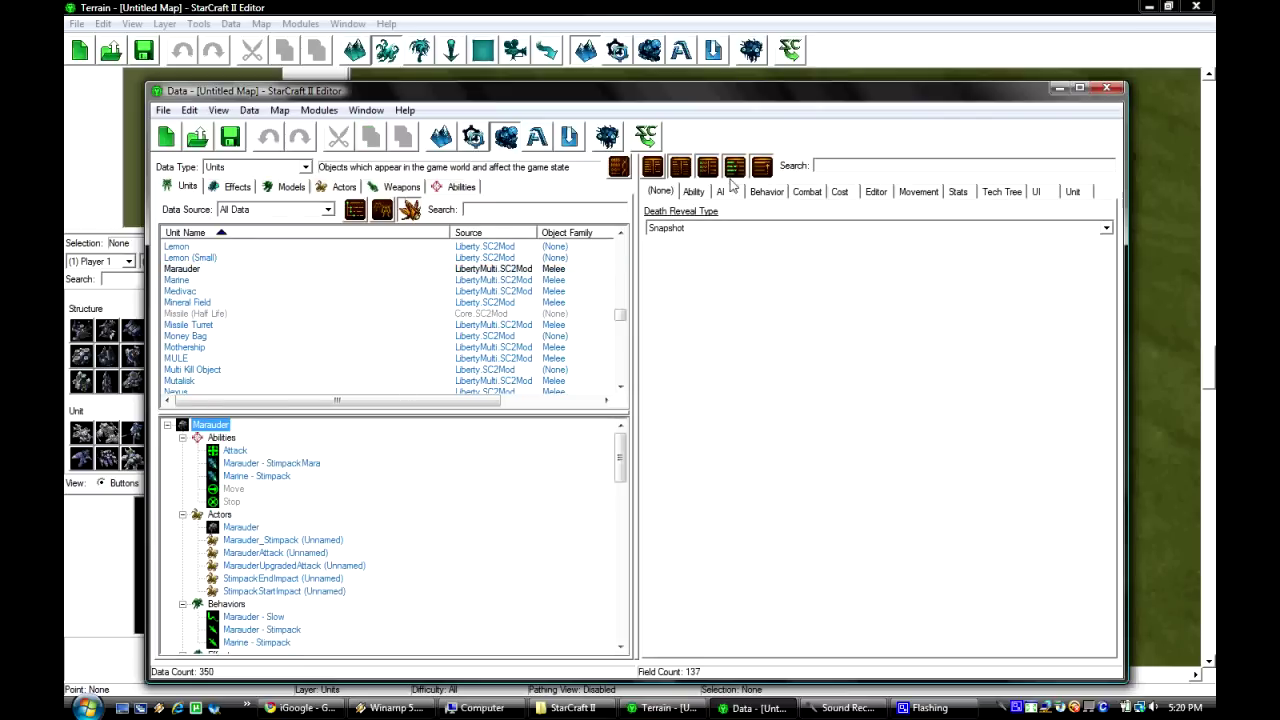
Show the Marauder's ability fields and inspect the Concussive Shells button on its command card
click(704, 196)
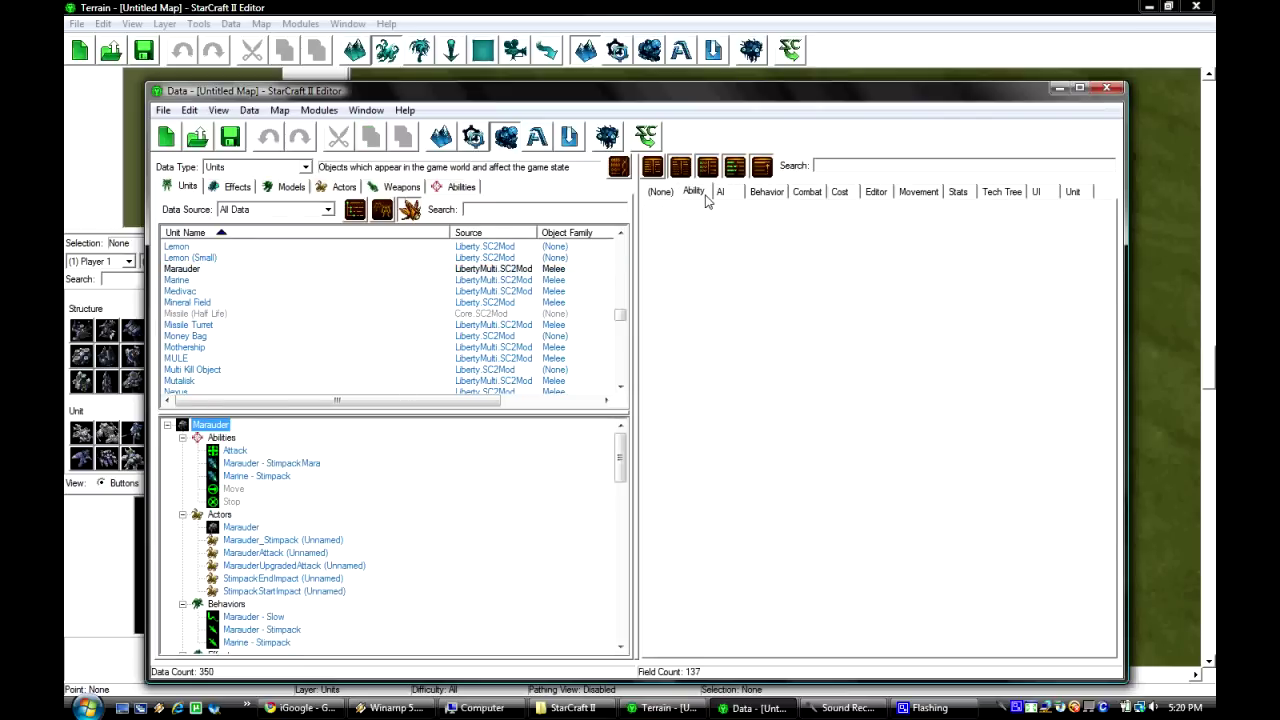
click(722, 287)
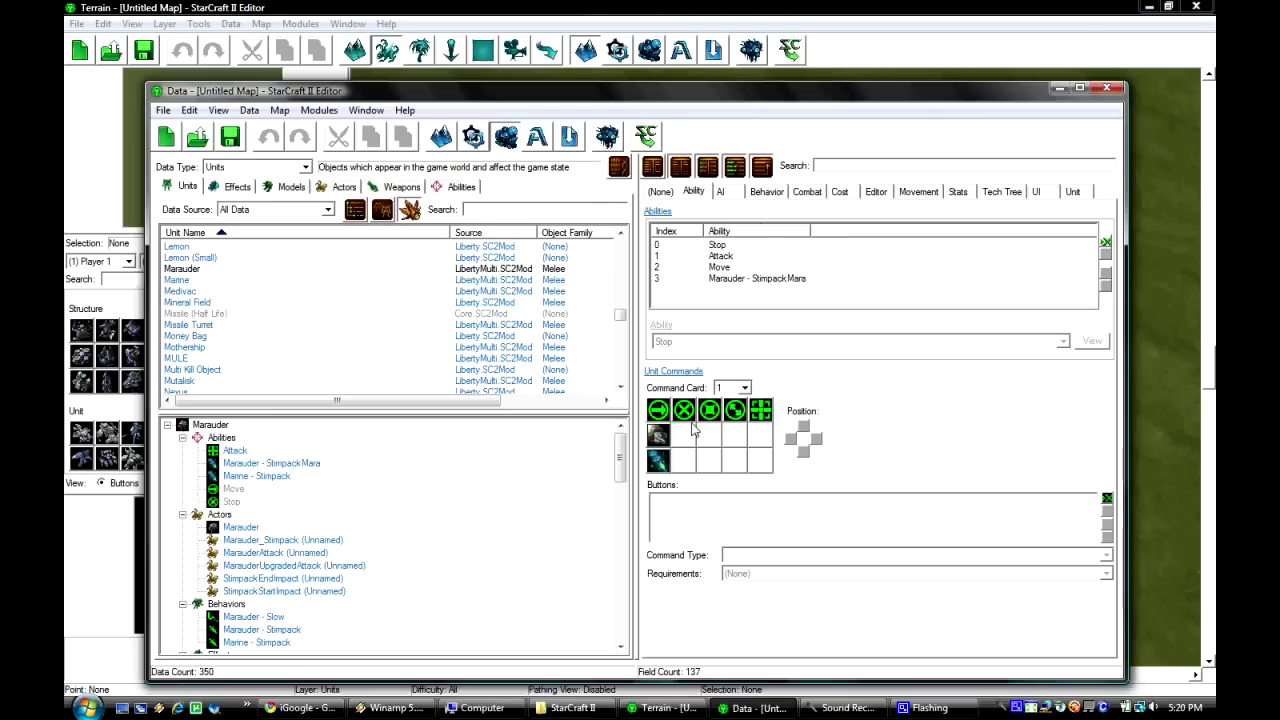
click(657, 434)
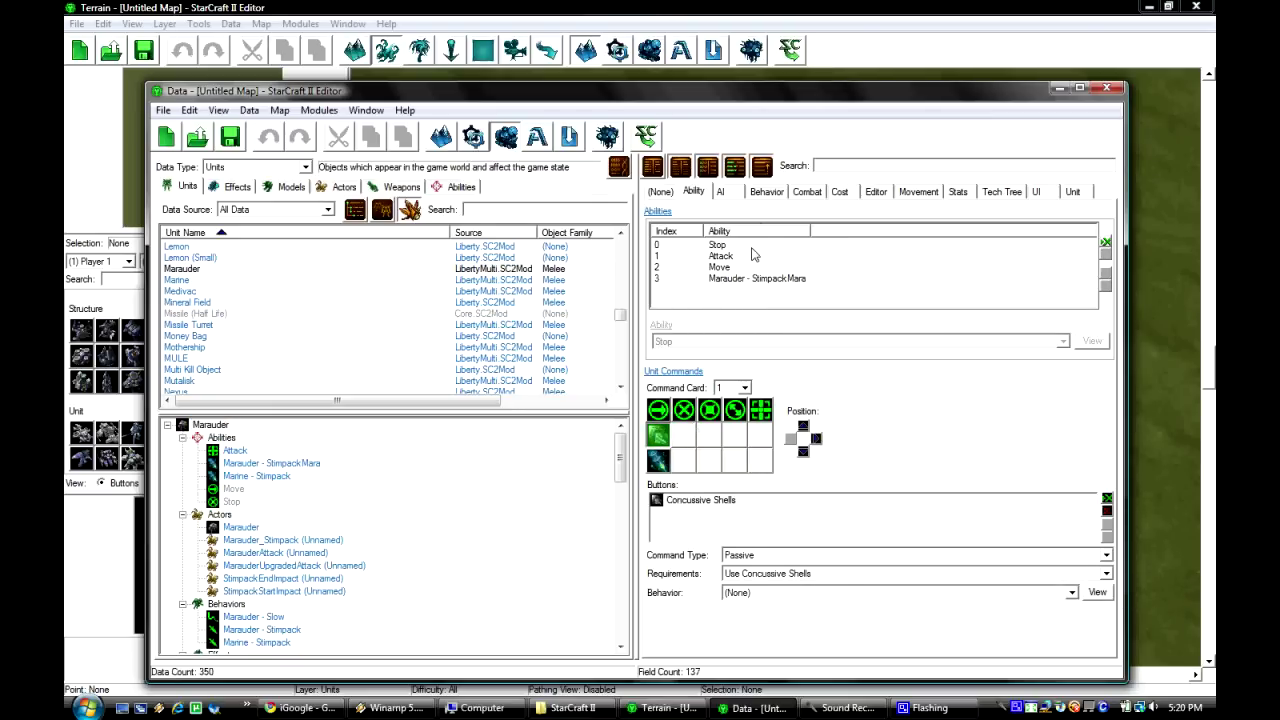
Add a new entry to the Marauder's abilities and set it to Stalker - Blink
click(1106, 243)
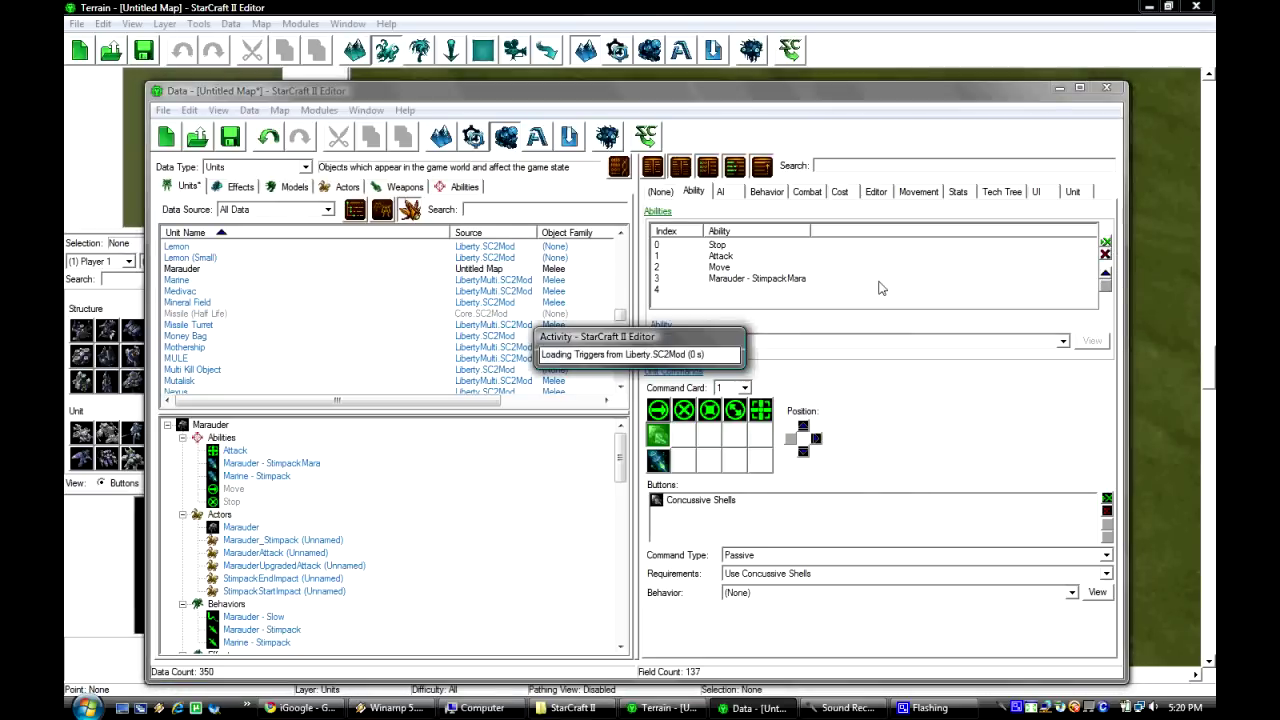
click(711, 292)
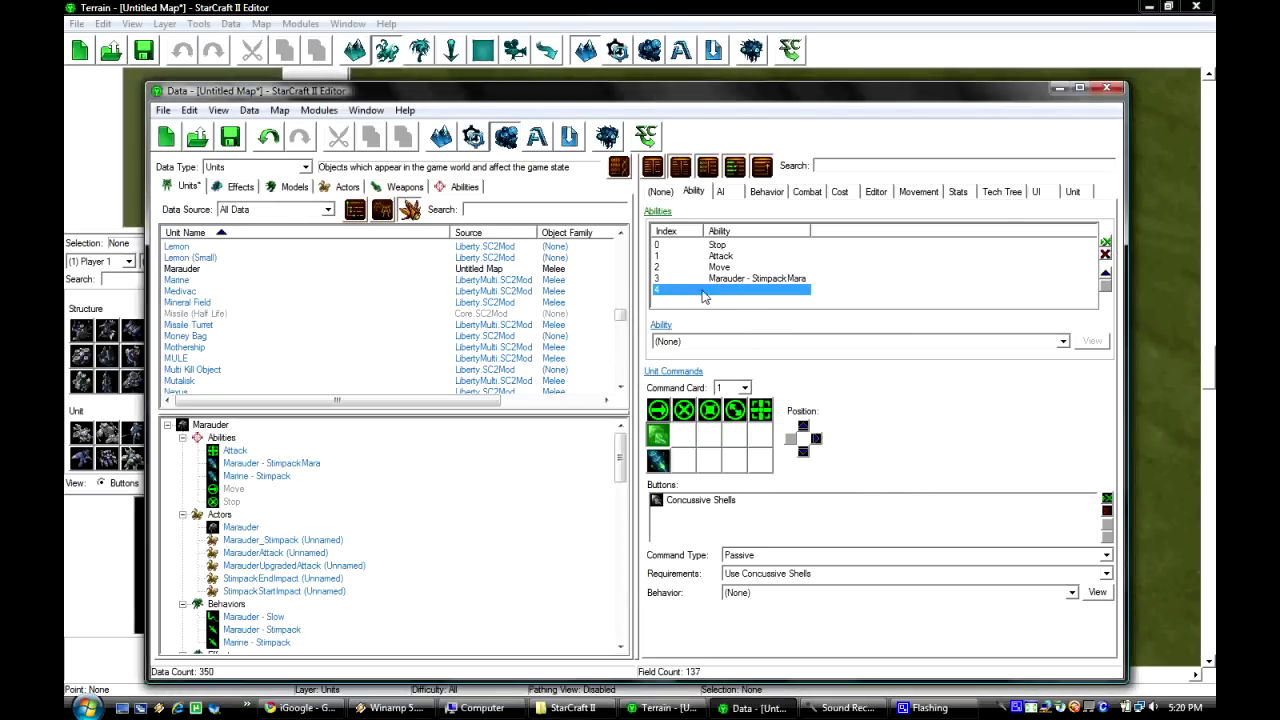
click(736, 345)
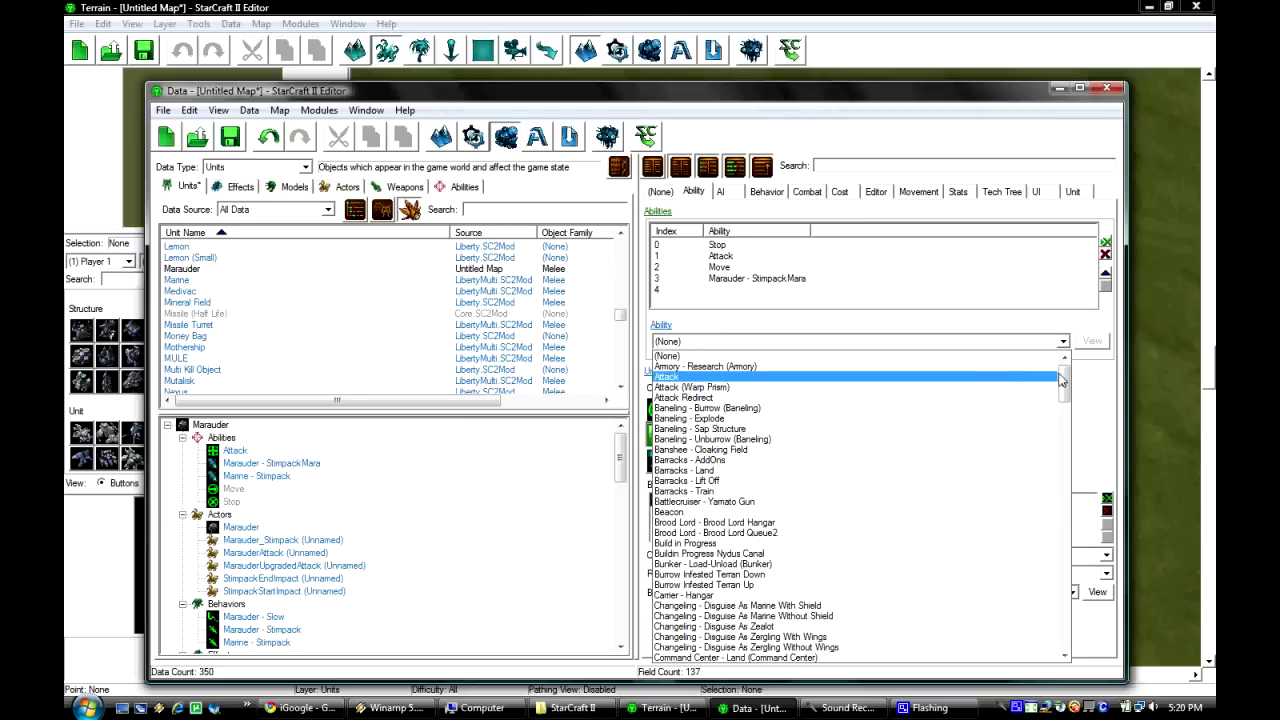
scroll(668, 425, down, 2)
scroll(754, 463, down, 1)
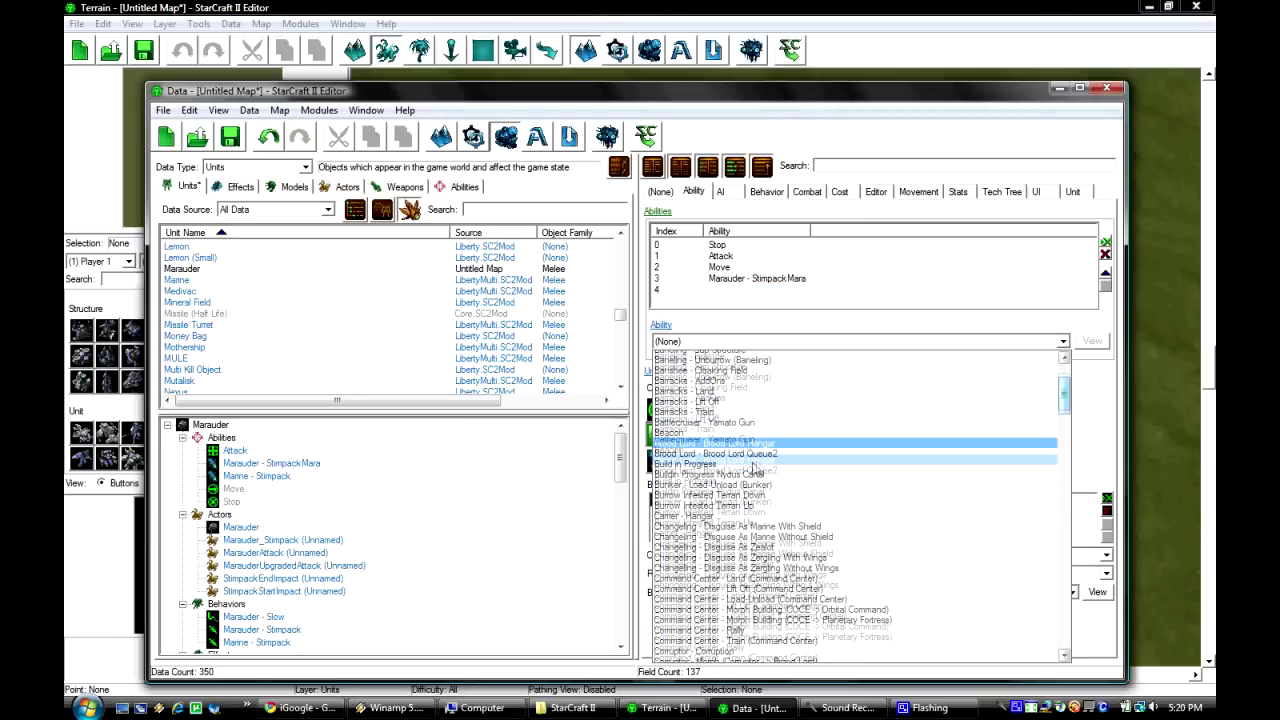
scroll(748, 464, up, 1)
scroll(940, 430, up, 2)
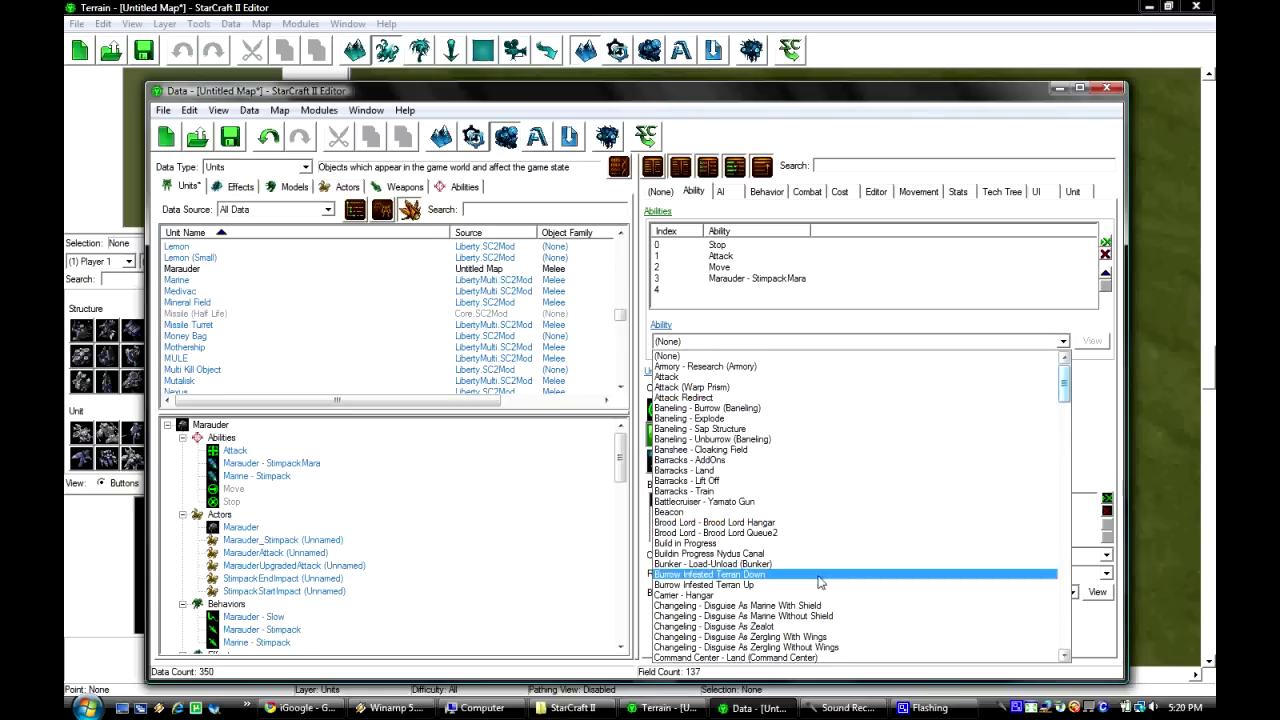
drag(1065, 388, 1040, 662)
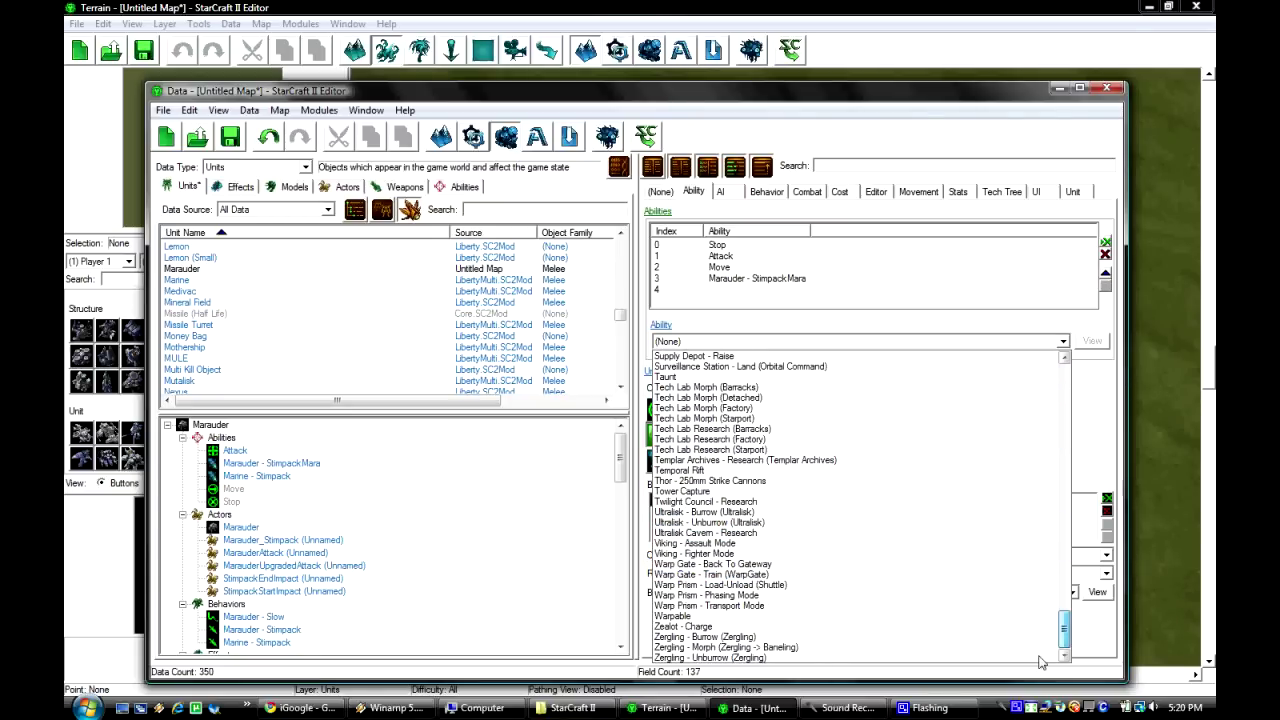
scroll(834, 526, up, 5)
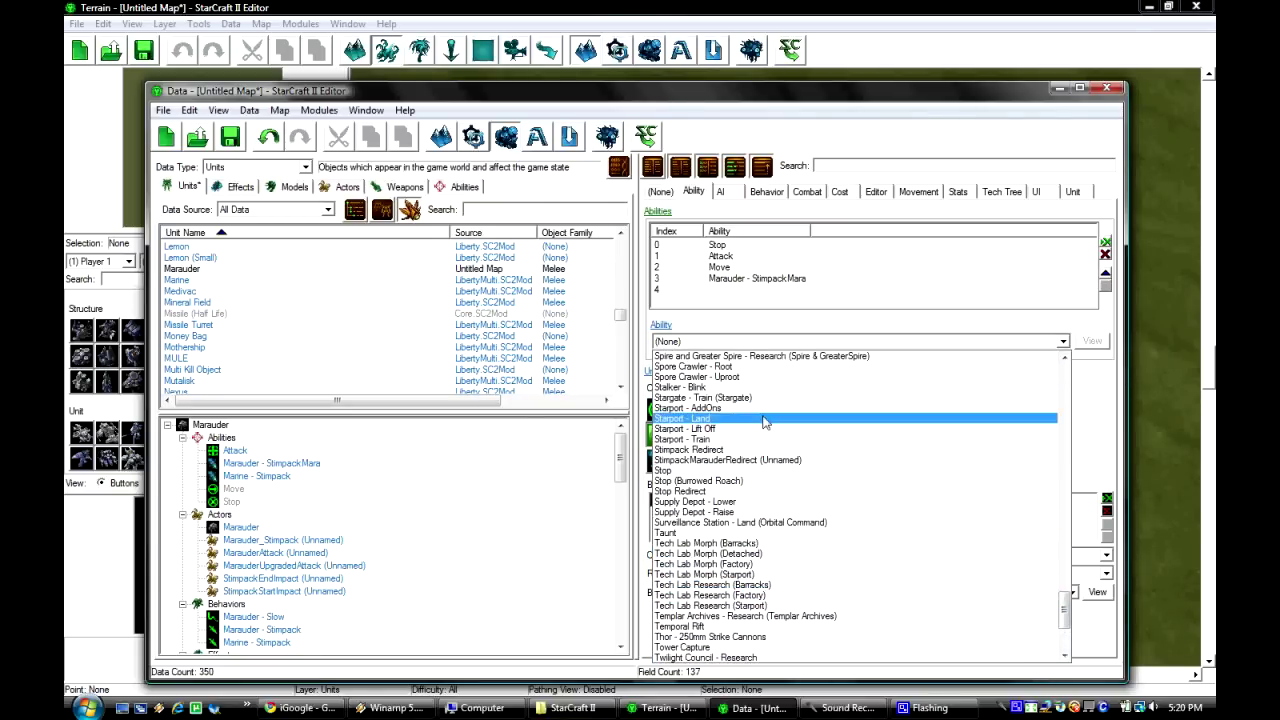
scroll(752, 395, up, 4)
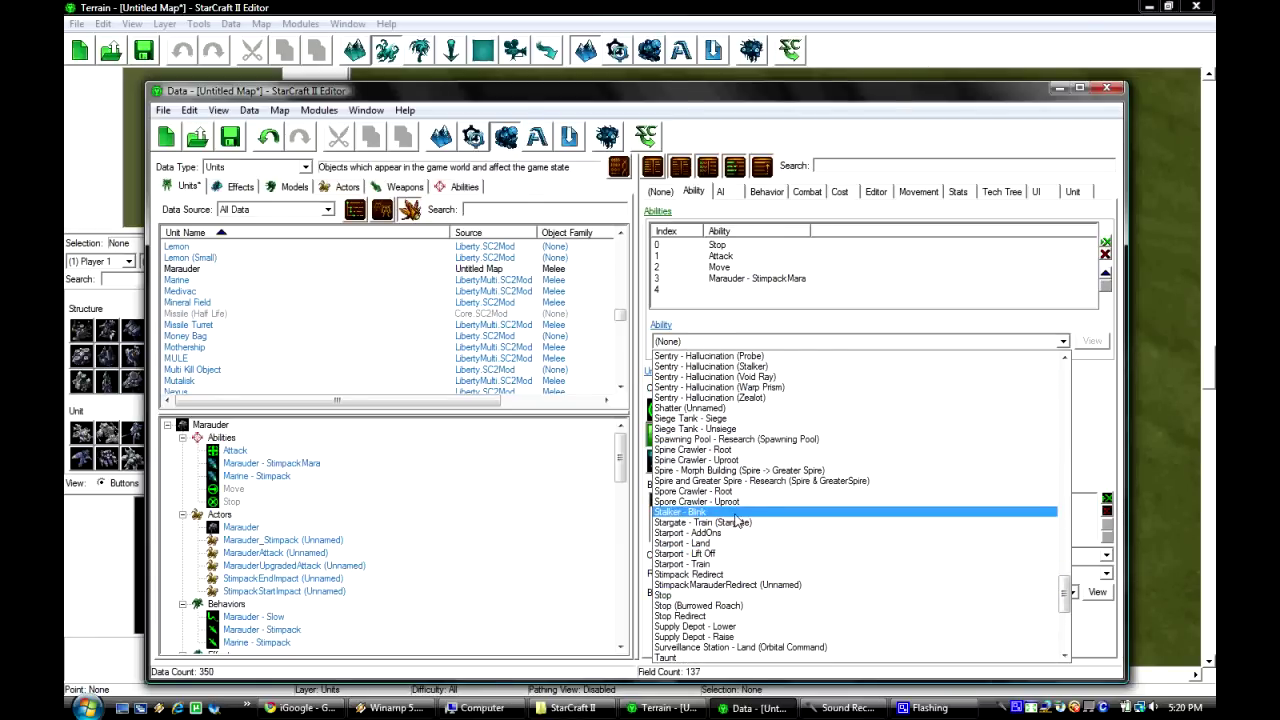
click(735, 512)
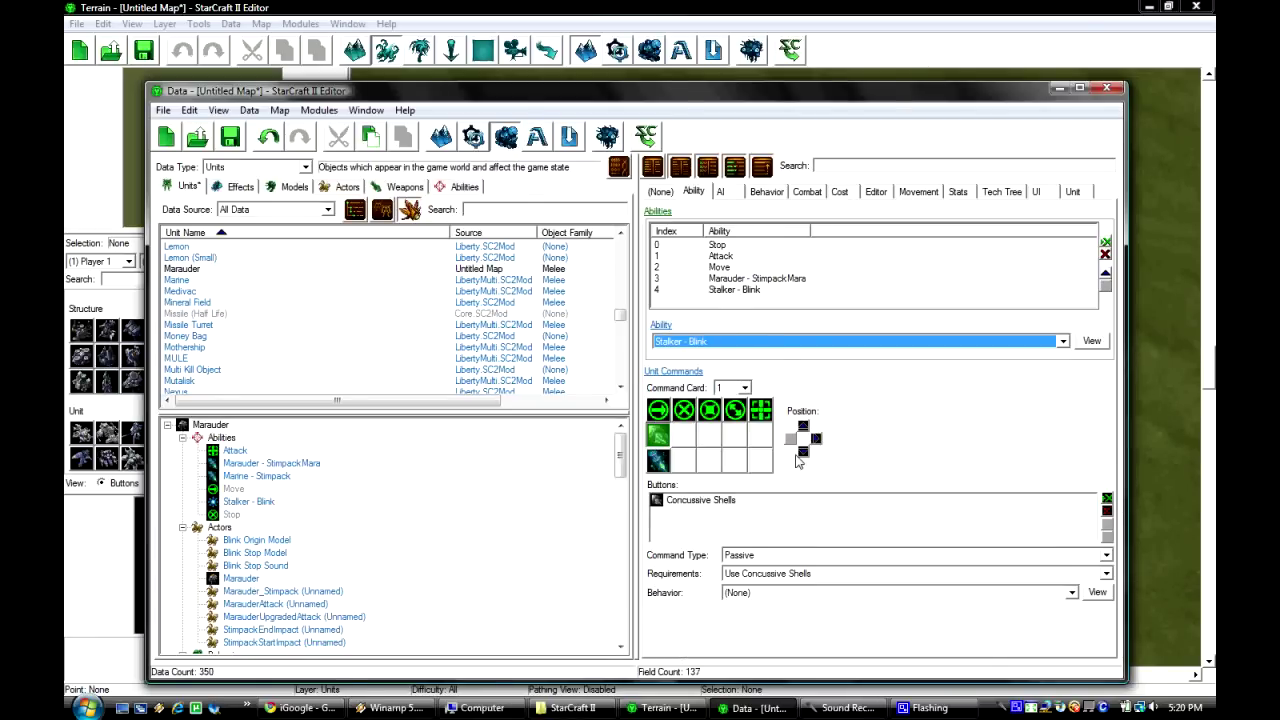
Select the empty last slot of the command card and restore the fifth ability entry to Stalker - Blink
scroll(698, 456, up, 1)
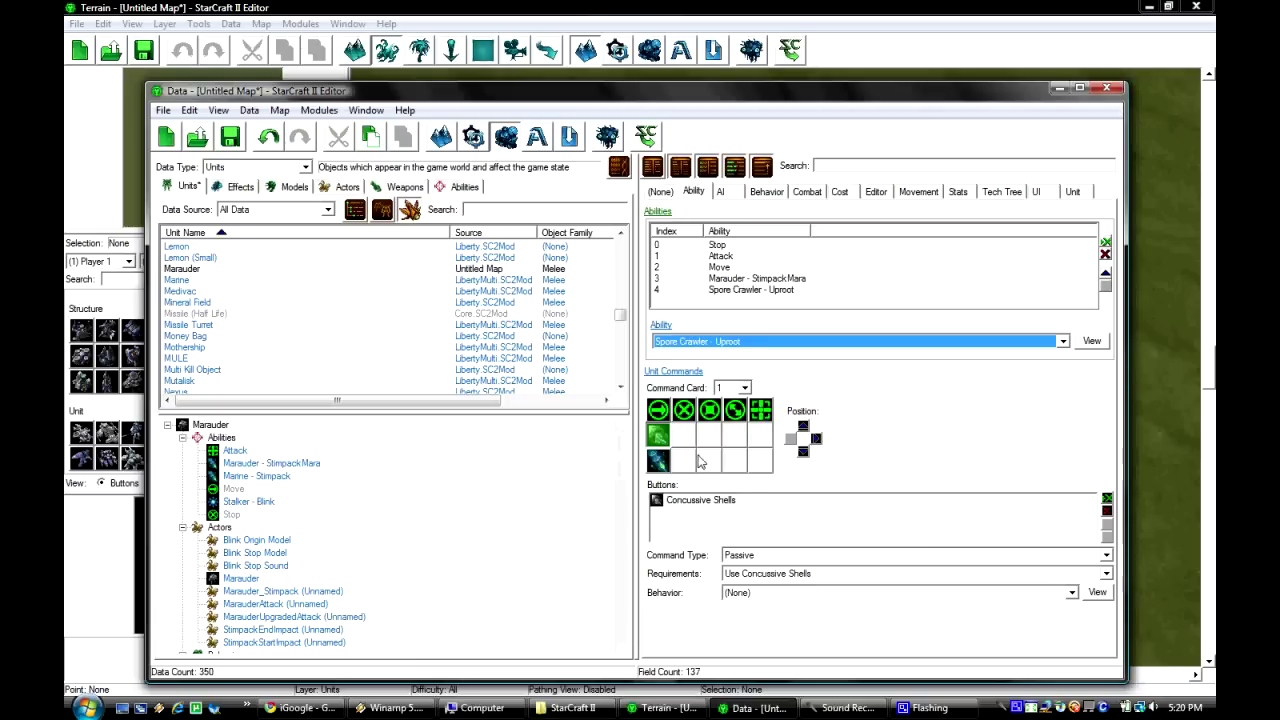
click(760, 468)
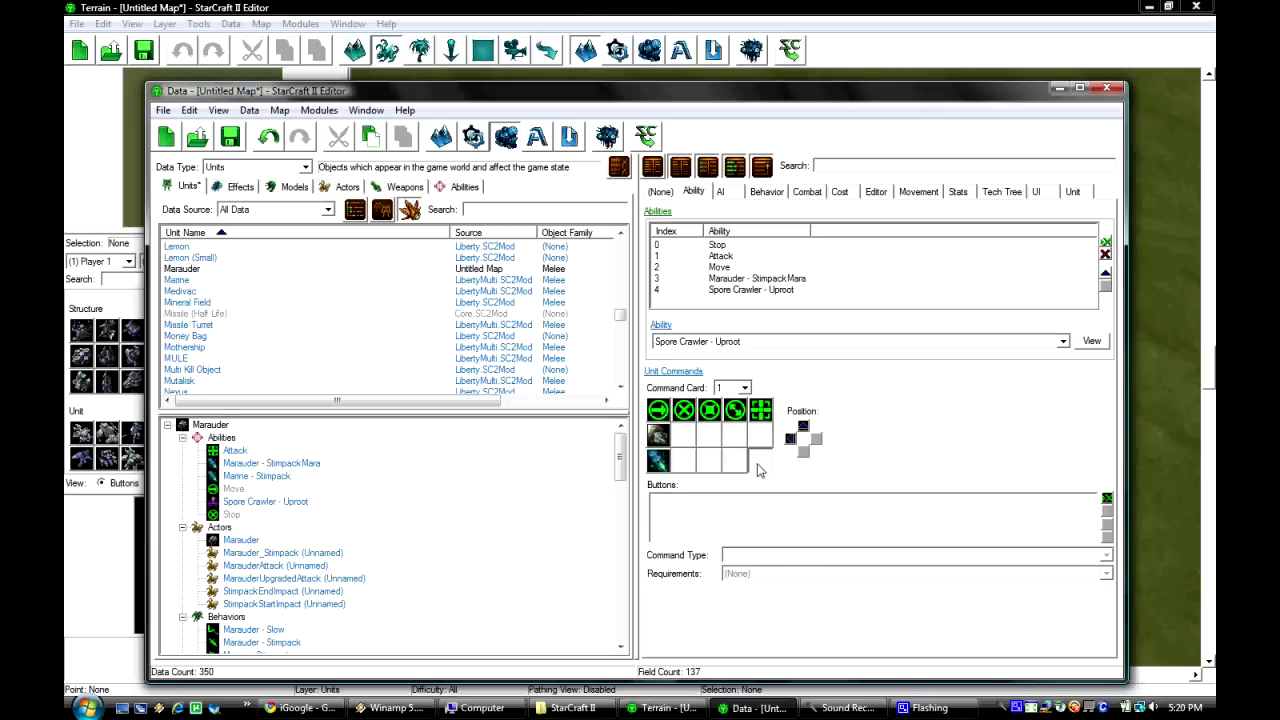
click(765, 290)
click(760, 341)
scroll(743, 423, up, 1)
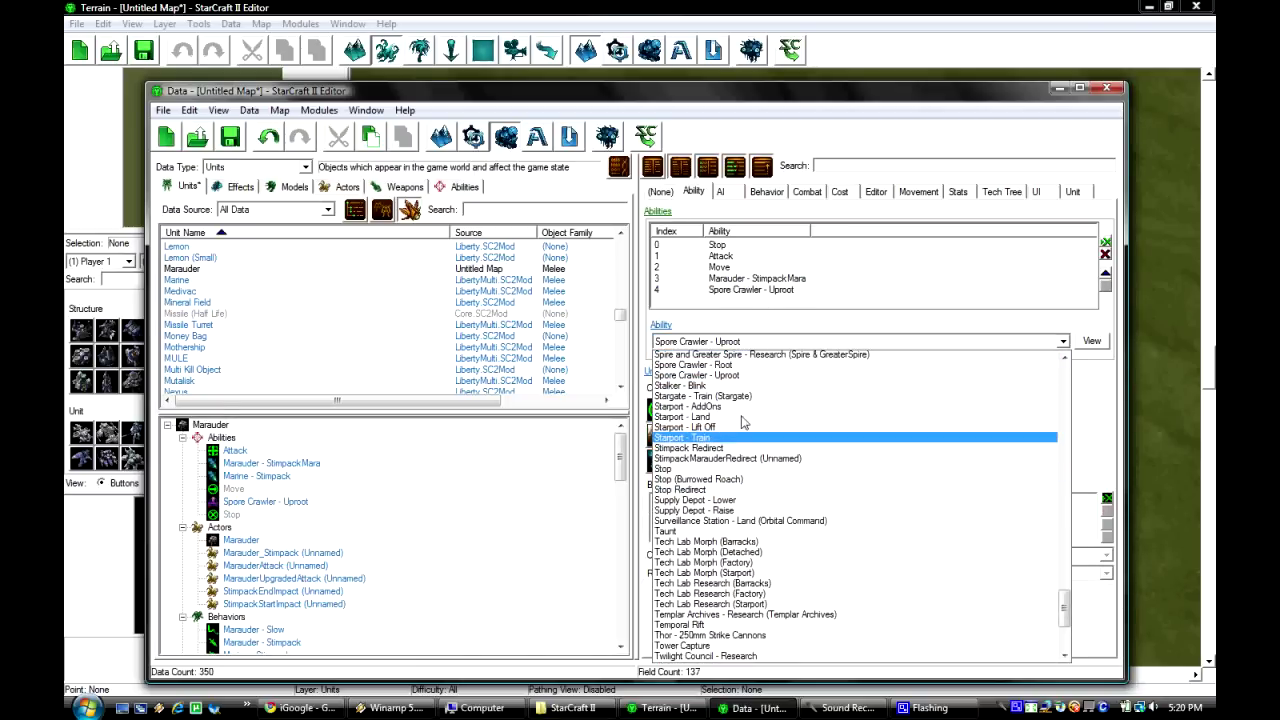
scroll(743, 423, up, 2)
click(743, 408)
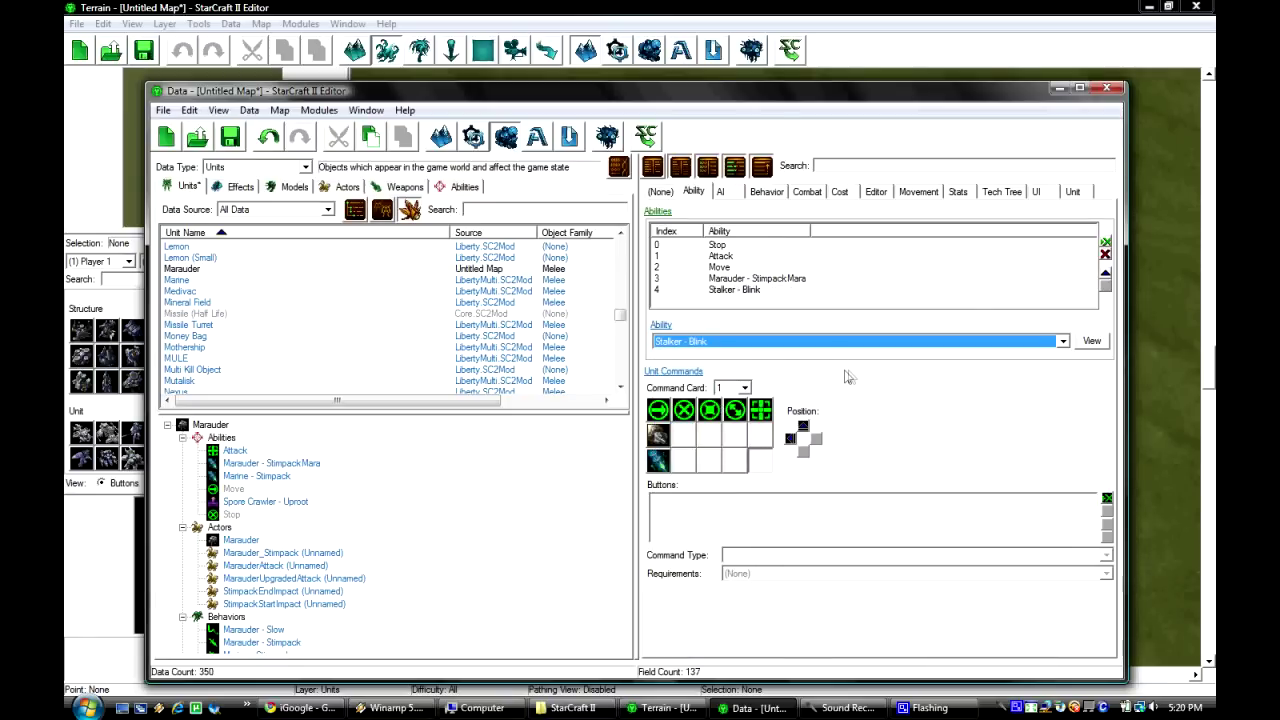
click(843, 302)
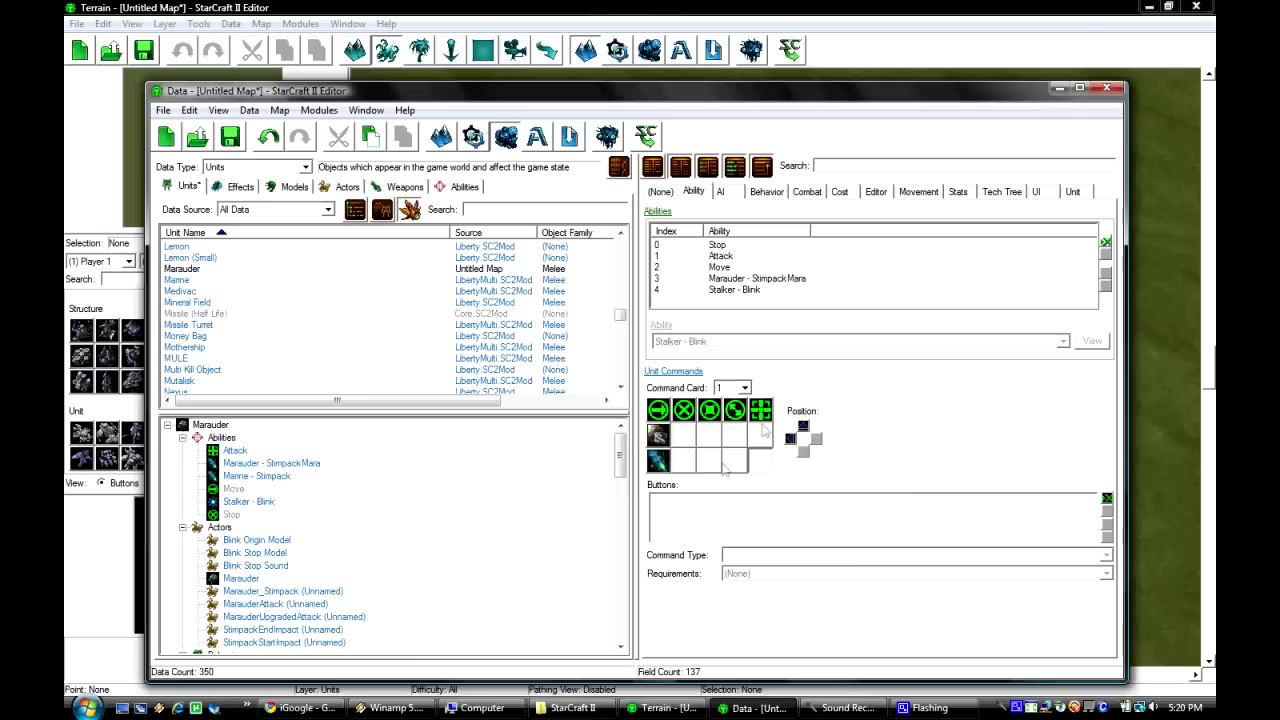
Add the Protoss Blink button to the selected empty slot of the Marauder's command card
click(1106, 499)
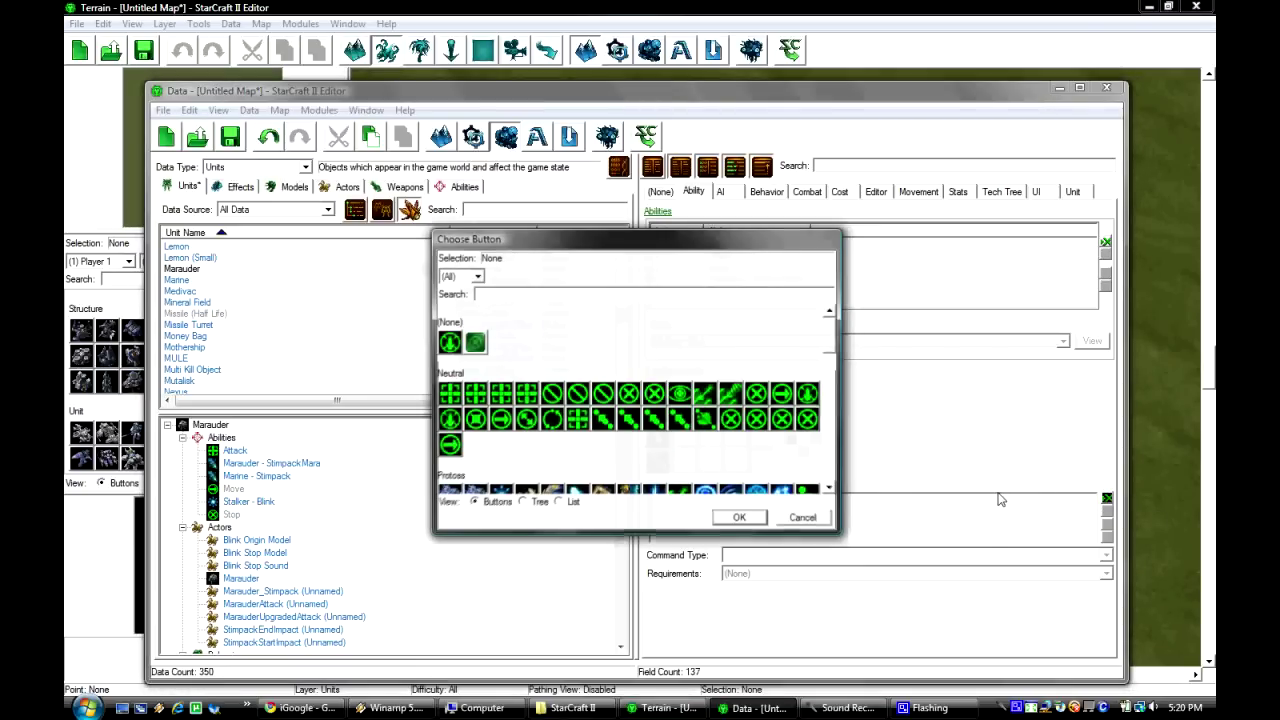
drag(832, 343, 836, 390)
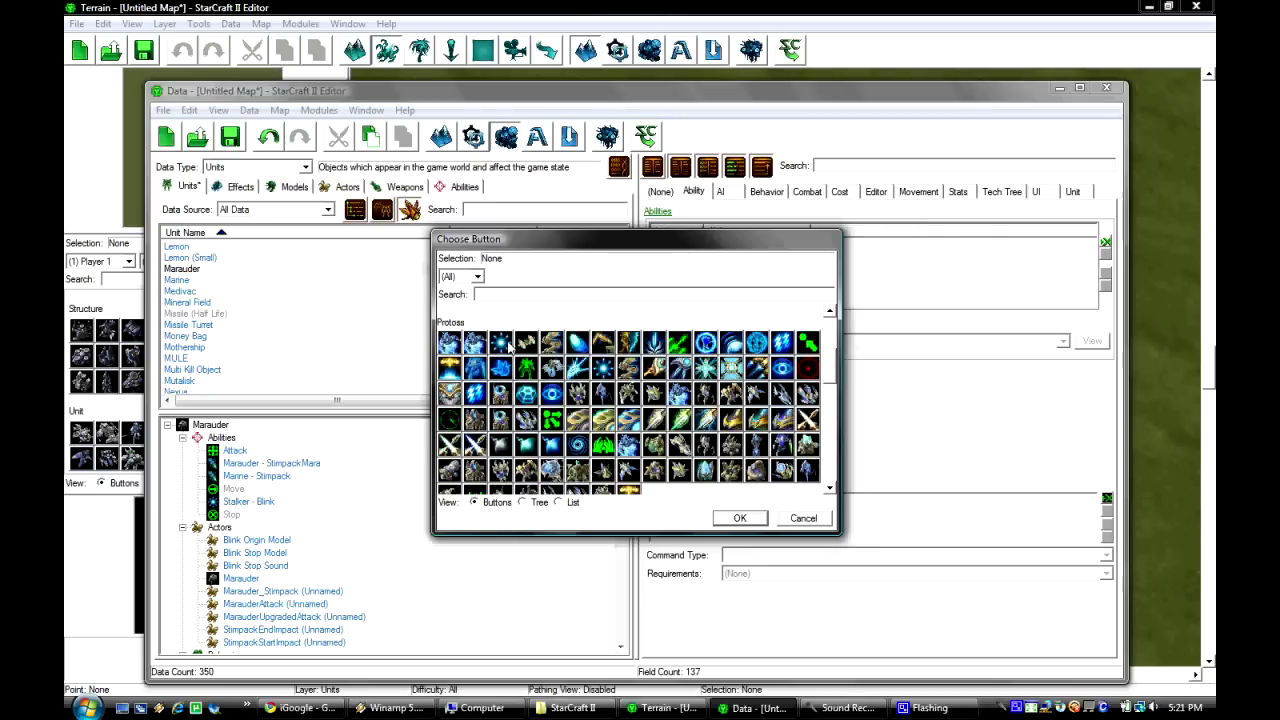
click(500, 343)
click(748, 520)
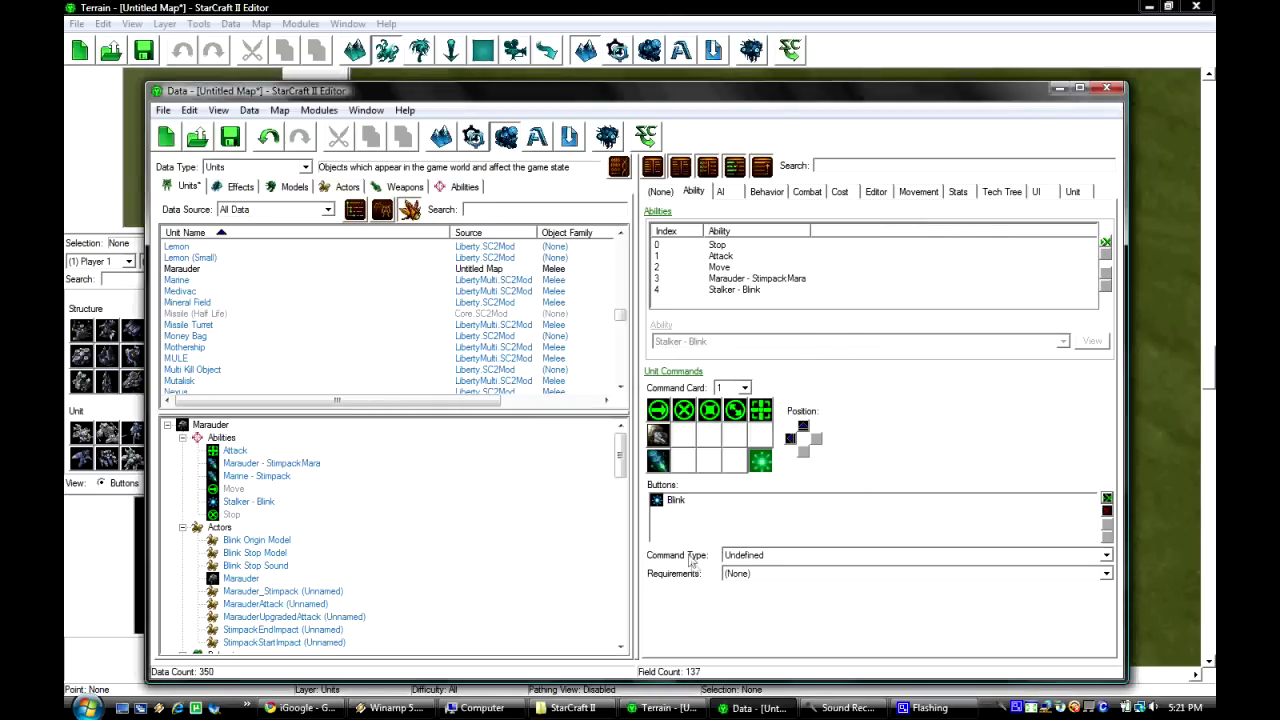
Configure the Blink button as an Ability Command with requirements (None) and the ability Stalker - Blink
click(797, 554)
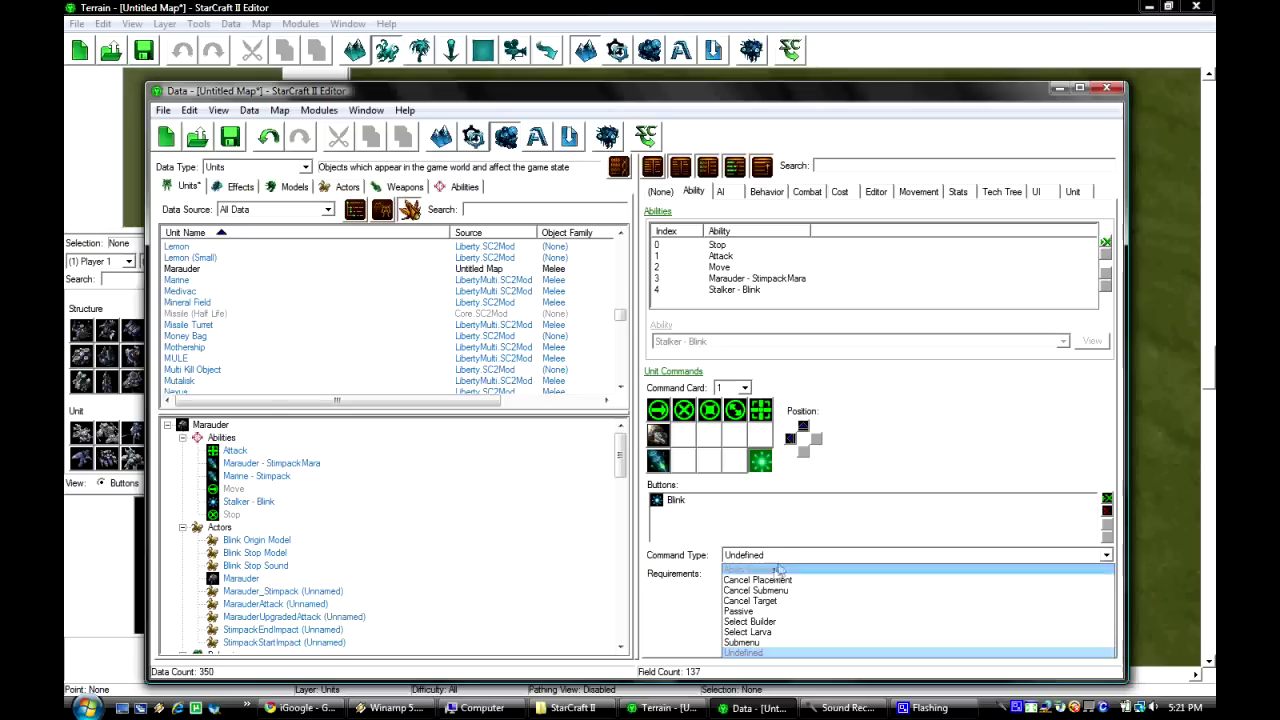
click(774, 572)
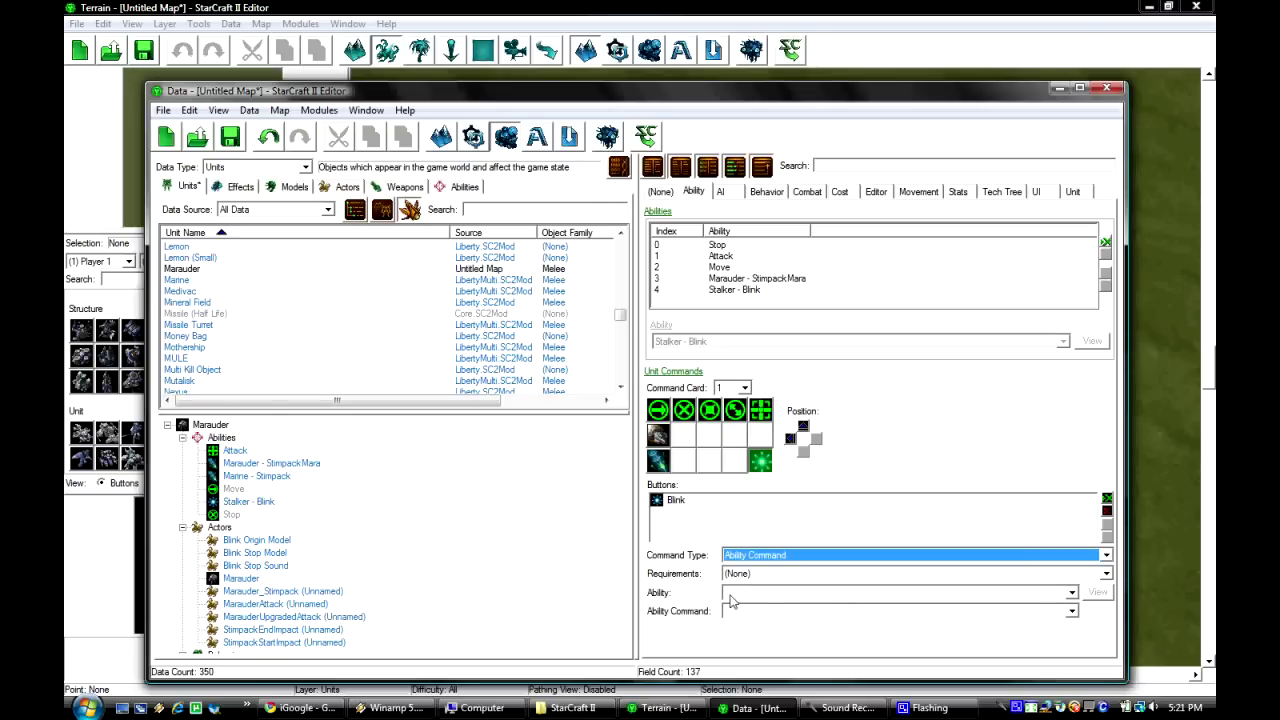
click(739, 576)
click(737, 575)
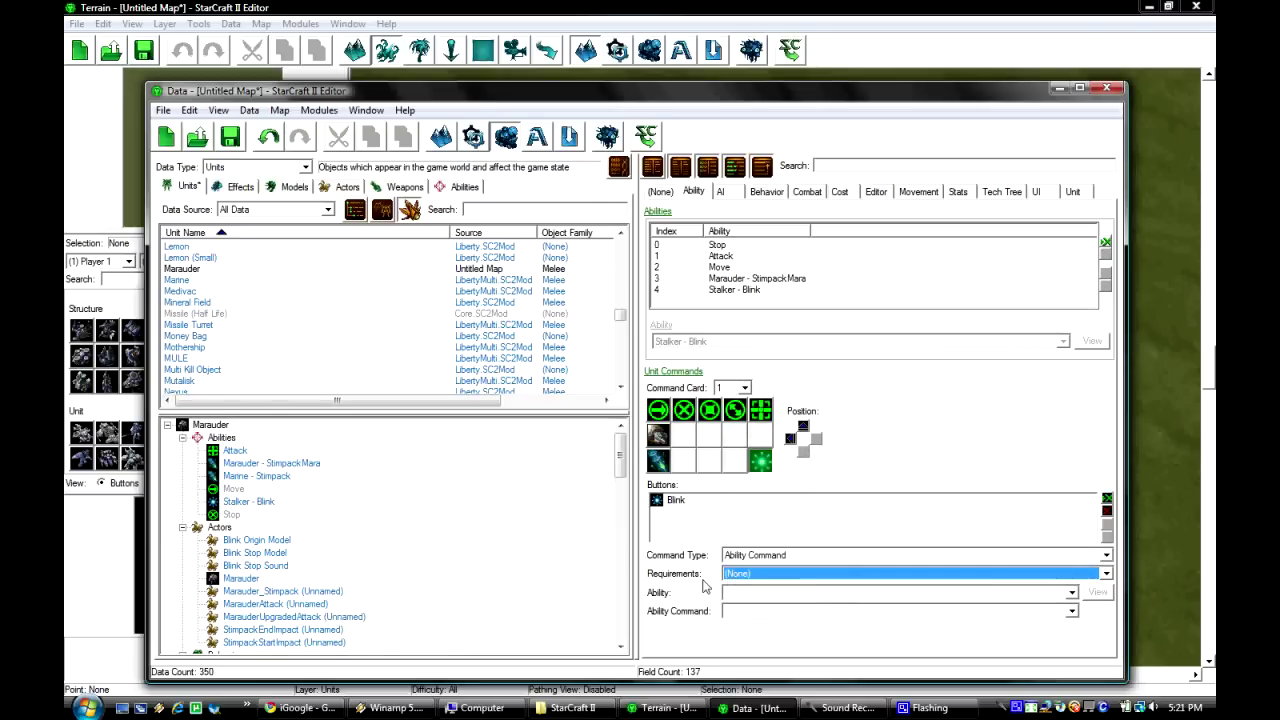
click(739, 597)
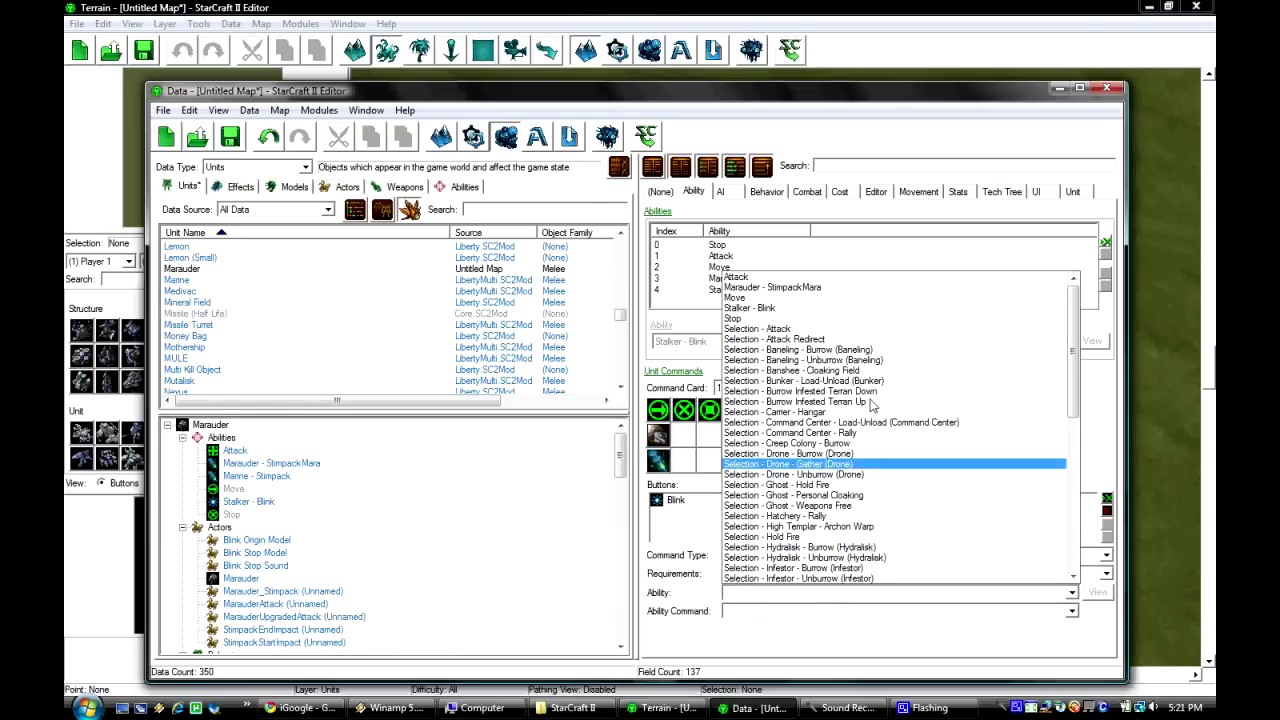
click(782, 312)
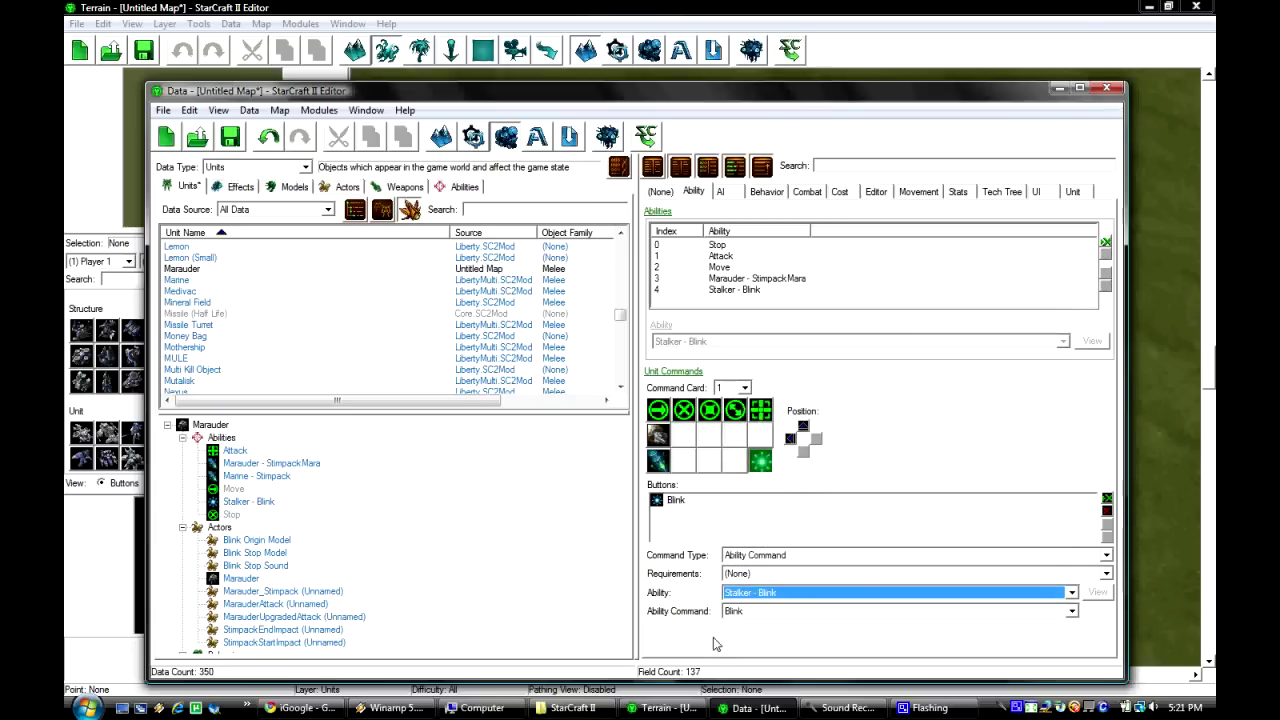
Set the cooldown Time Use in the cost entry of the Marauder's Stalker - Blink ability to 1
click(776, 533)
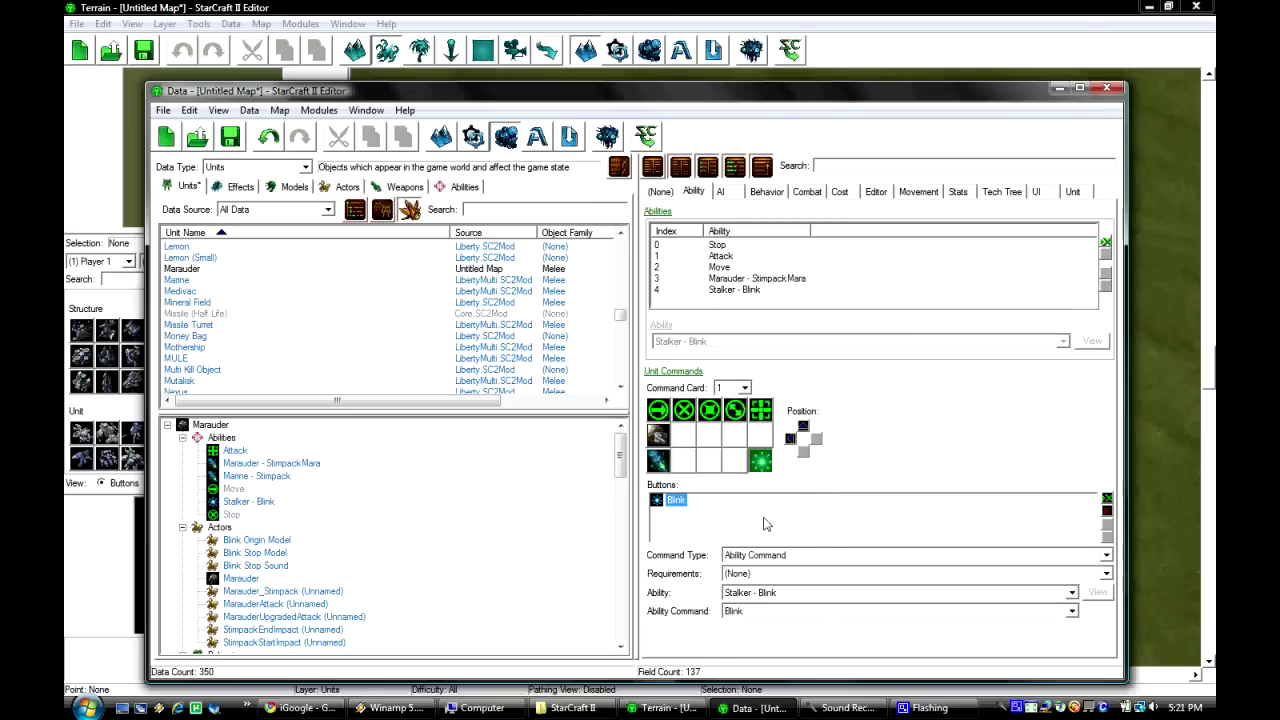
click(300, 476)
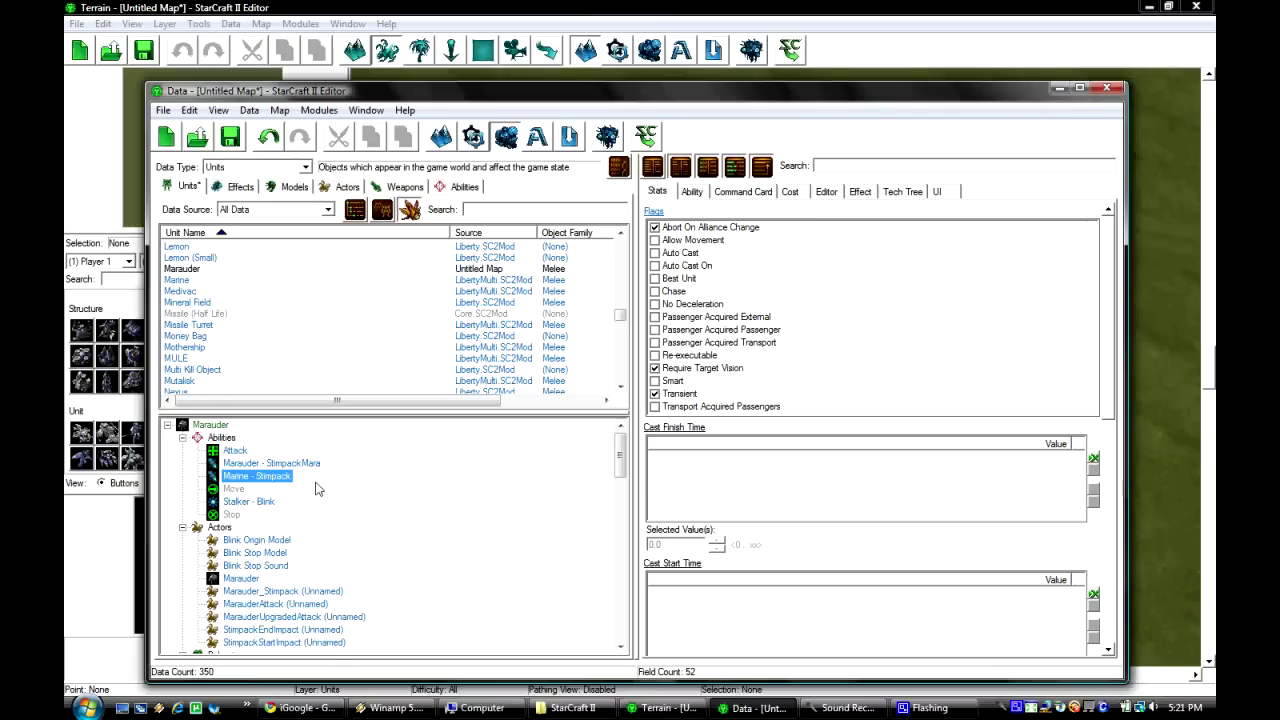
click(255, 501)
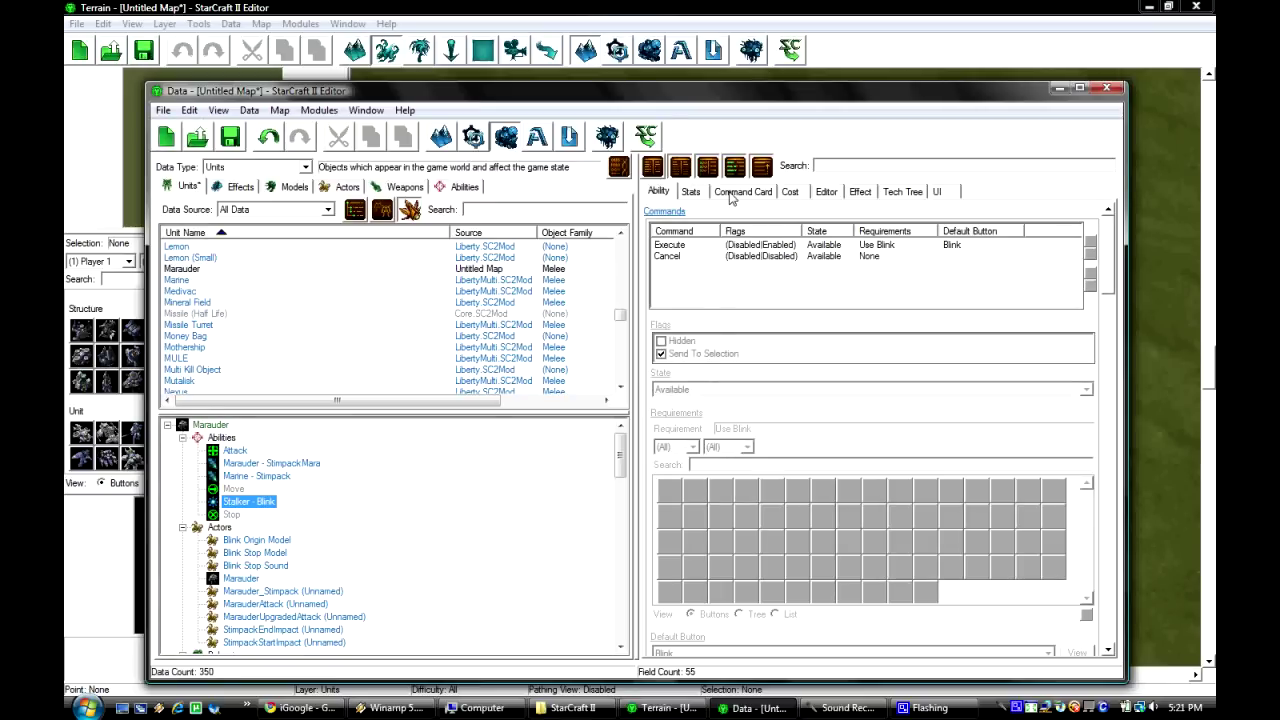
click(790, 193)
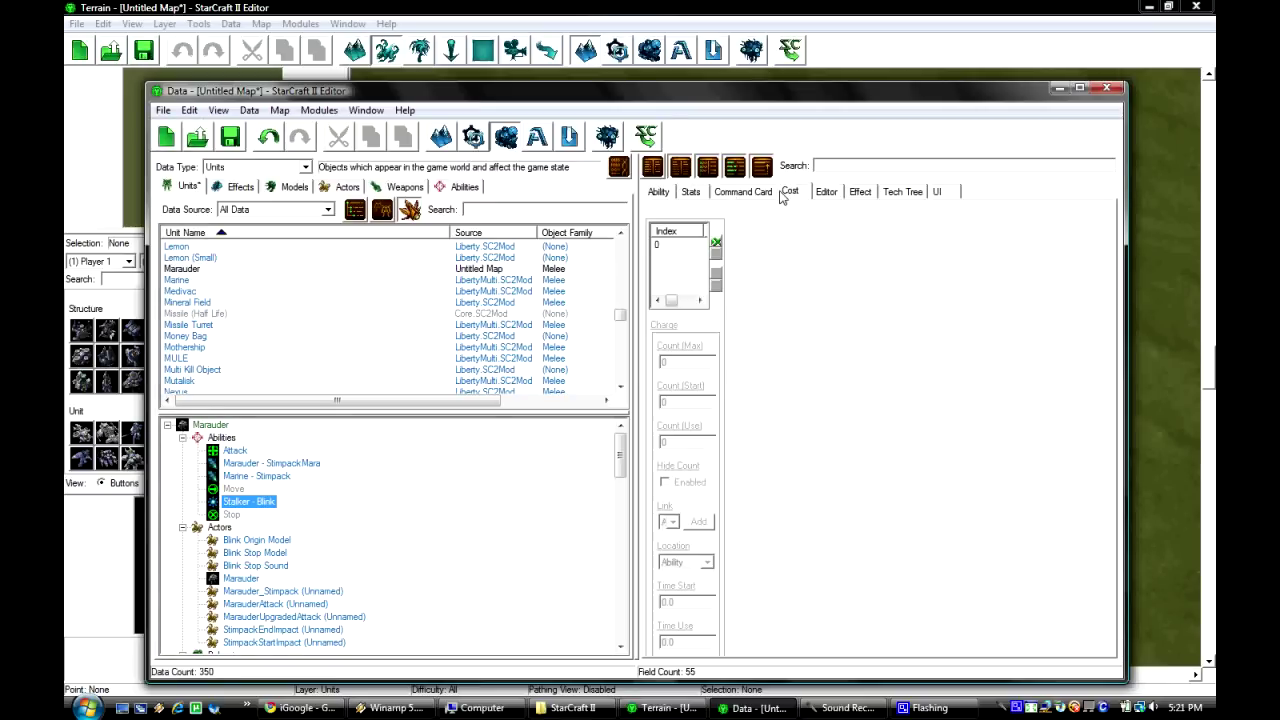
click(955, 245)
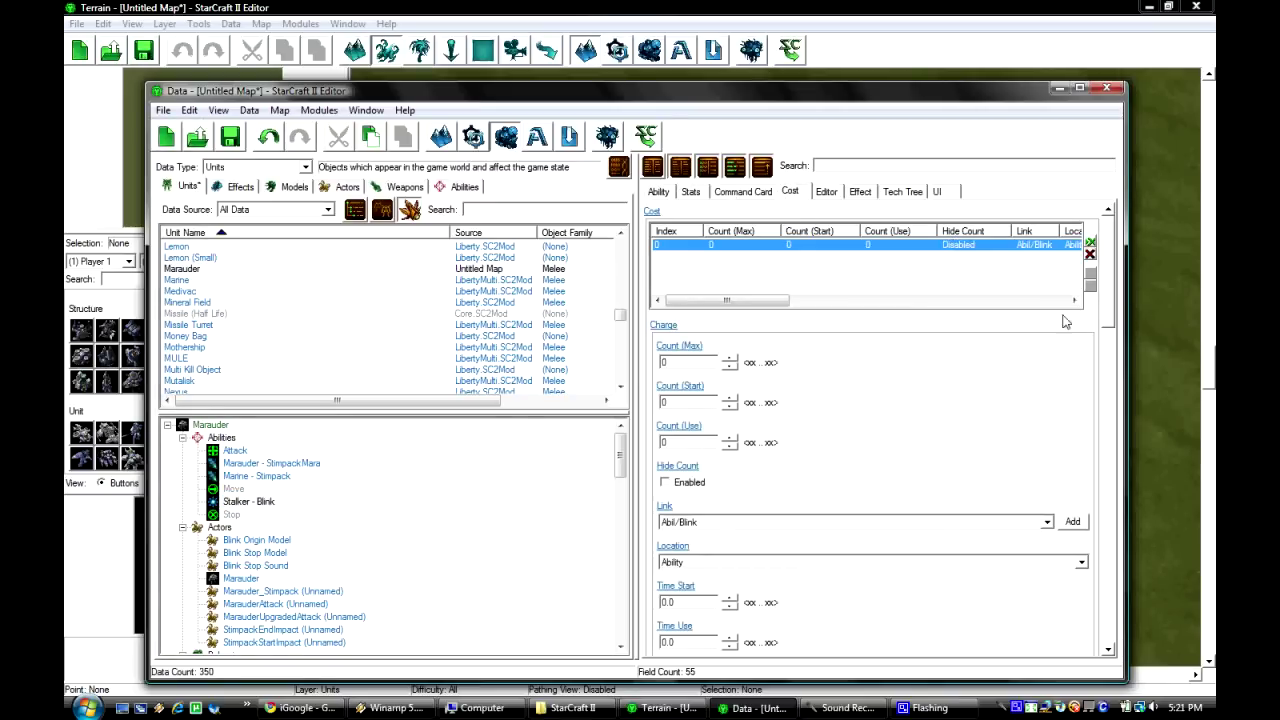
drag(1110, 313, 1103, 420)
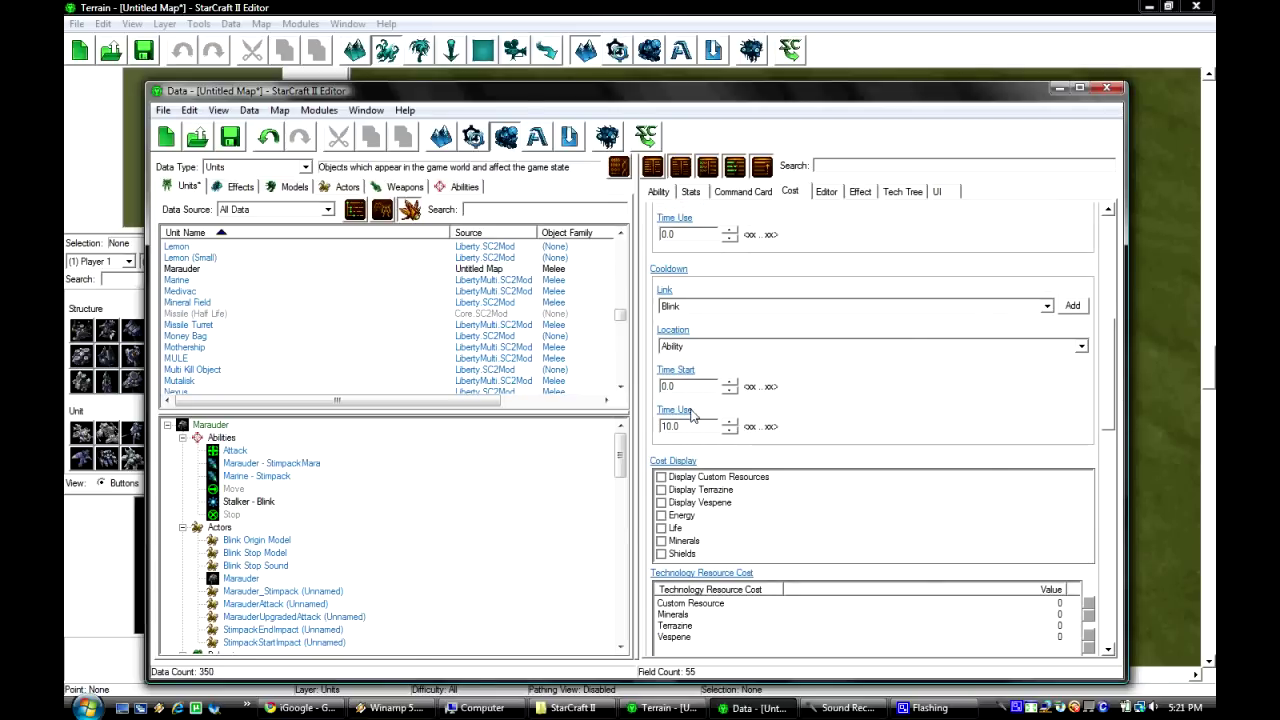
drag(691, 428, 520, 429)
text(1)
Set the cooldown Time Start of the Stalker - Blink ability to 1
scroll(1123, 352, down, 3)
double_click(688, 290)
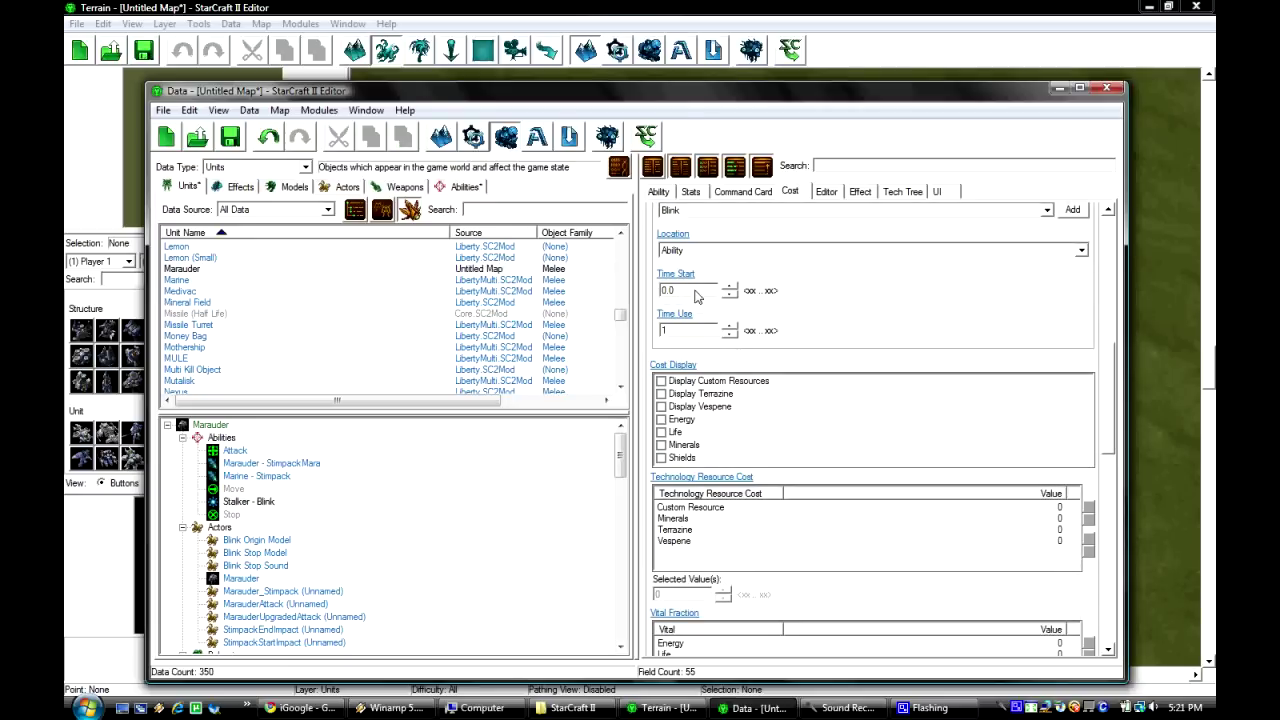
text(1)
double_click(668, 330)
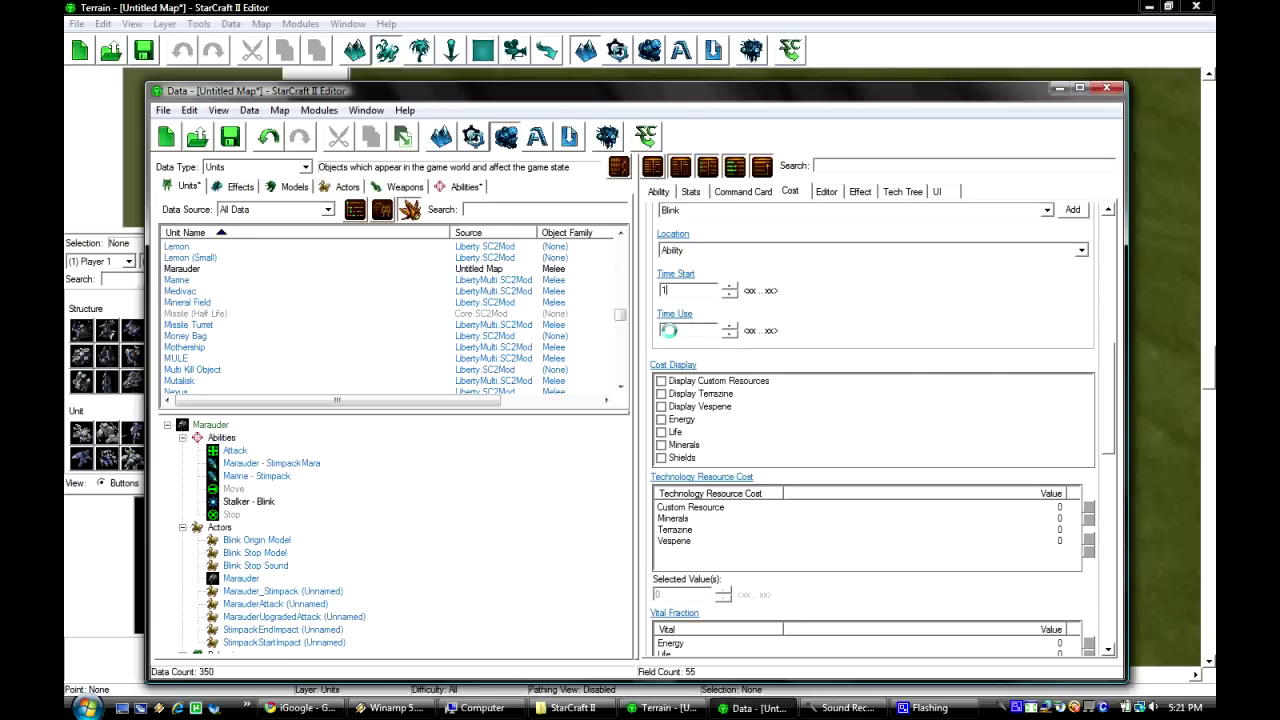
Review the charge and cooldown fields of the Blink cost entry and return to the Marauder unit's data
drag(1109, 360, 1082, 320)
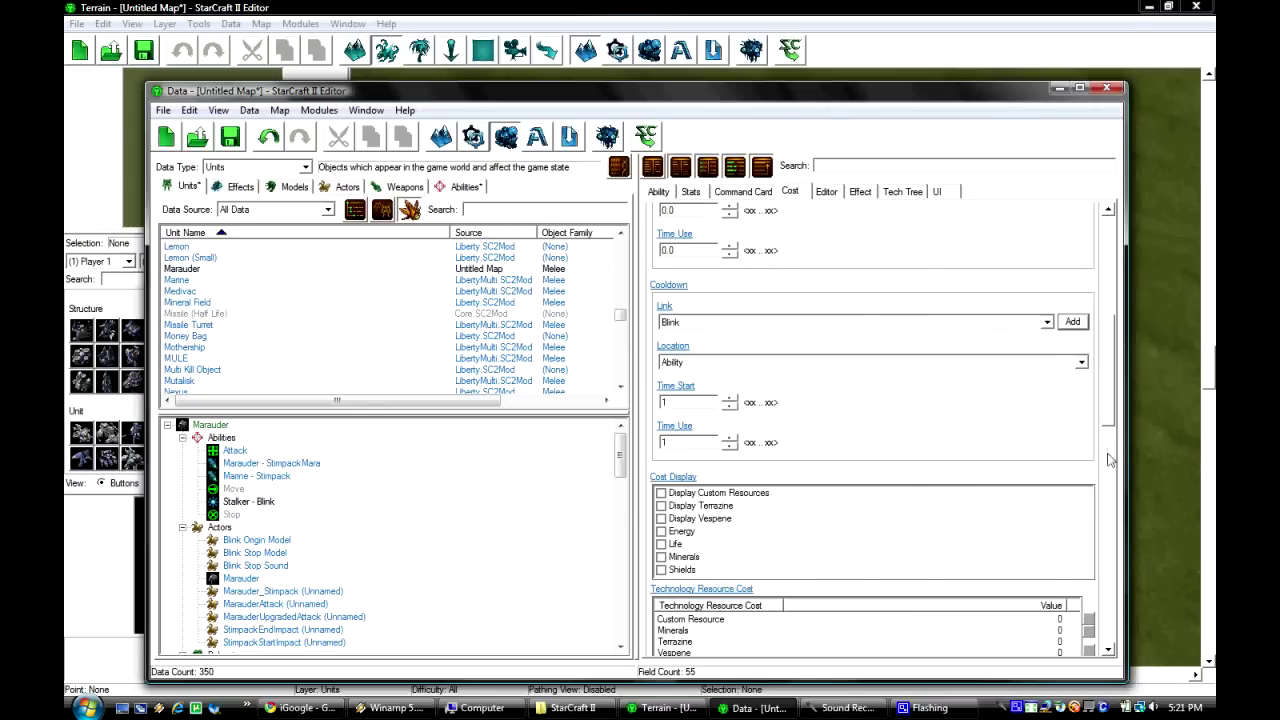
drag(1107, 424, 1081, 477)
scroll(1080, 476, up, 10)
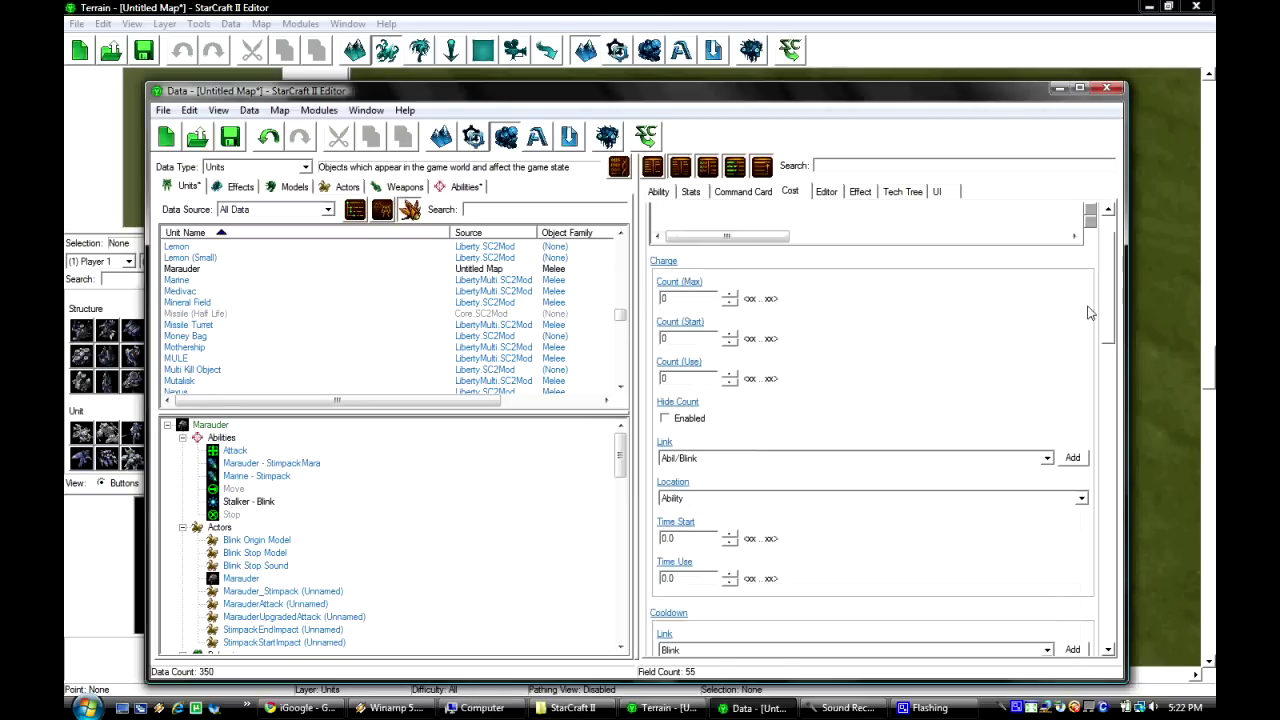
click(904, 301)
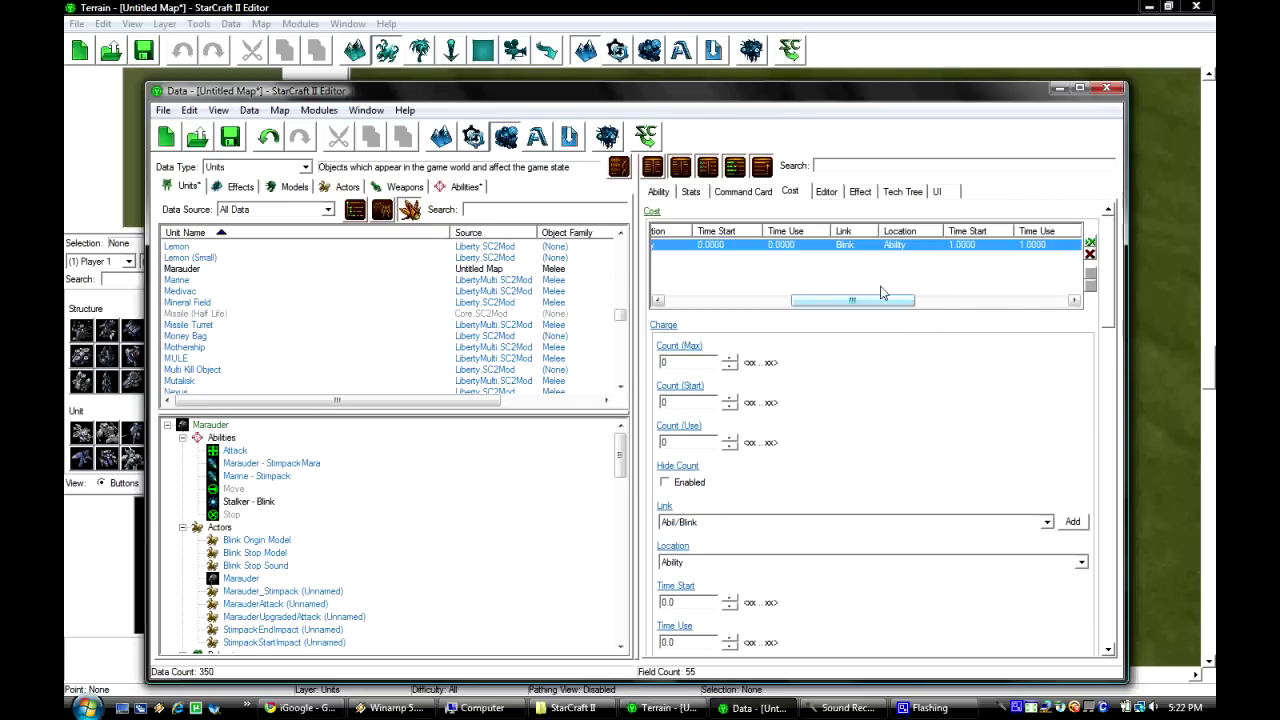
drag(882, 300, 722, 292)
click(722, 287)
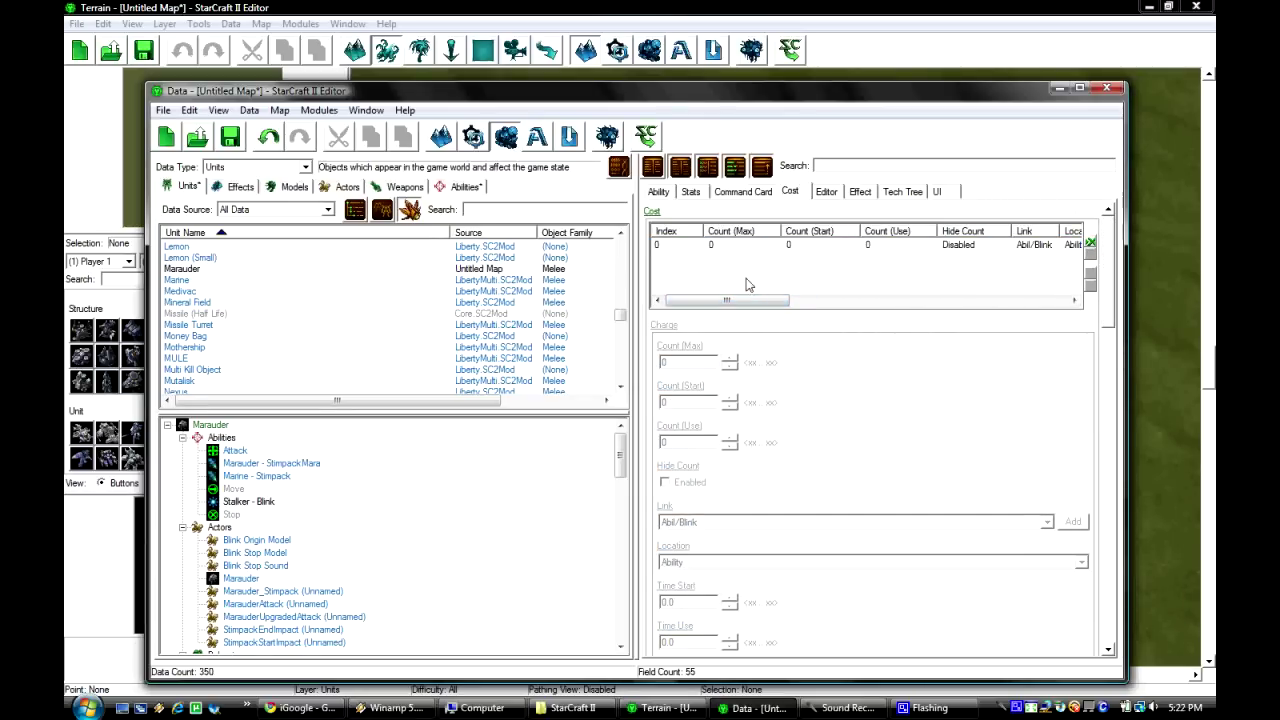
click(210, 425)
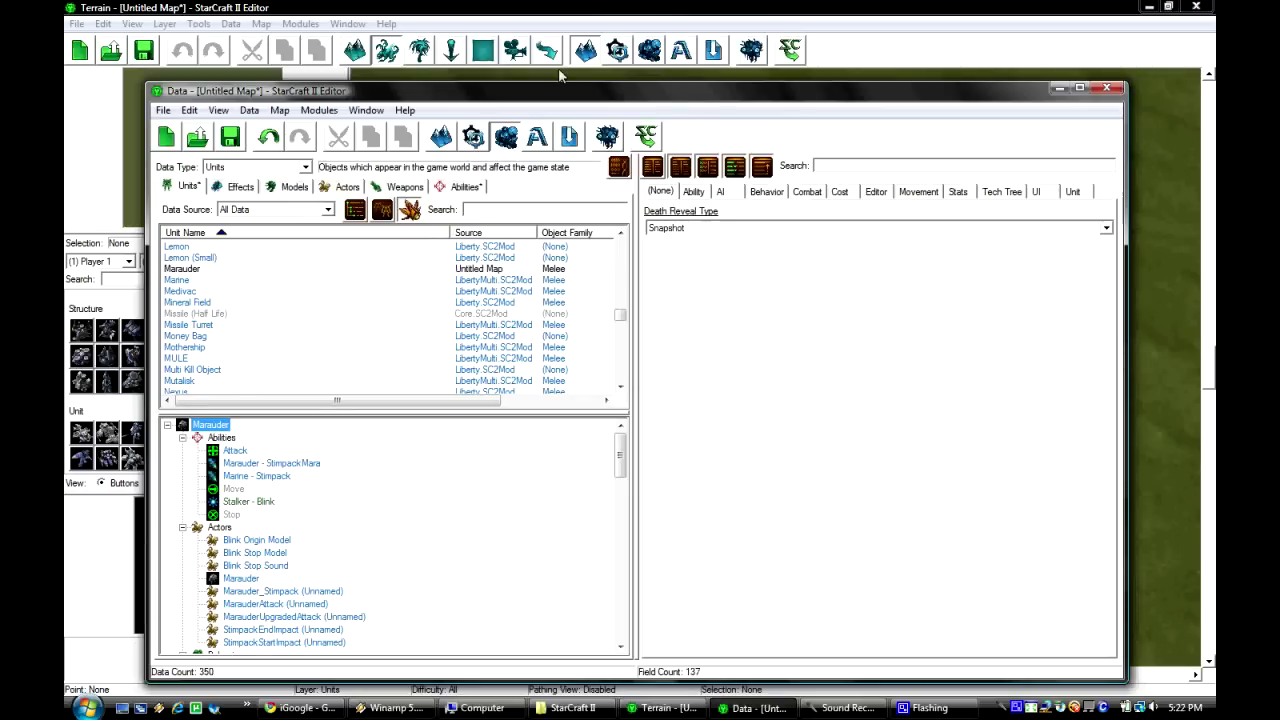
Switch to the Terrain window and place a Player 1 Marauder on the open ground of the map
click(578, 22)
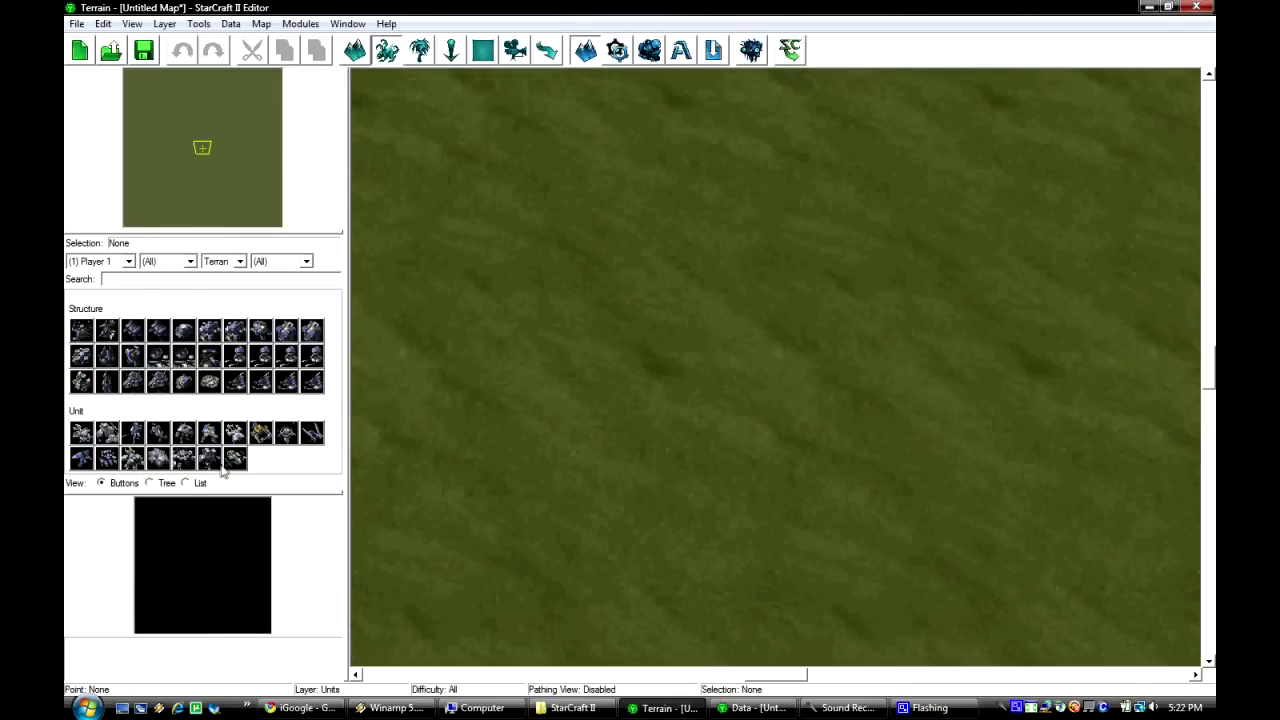
click(181, 440)
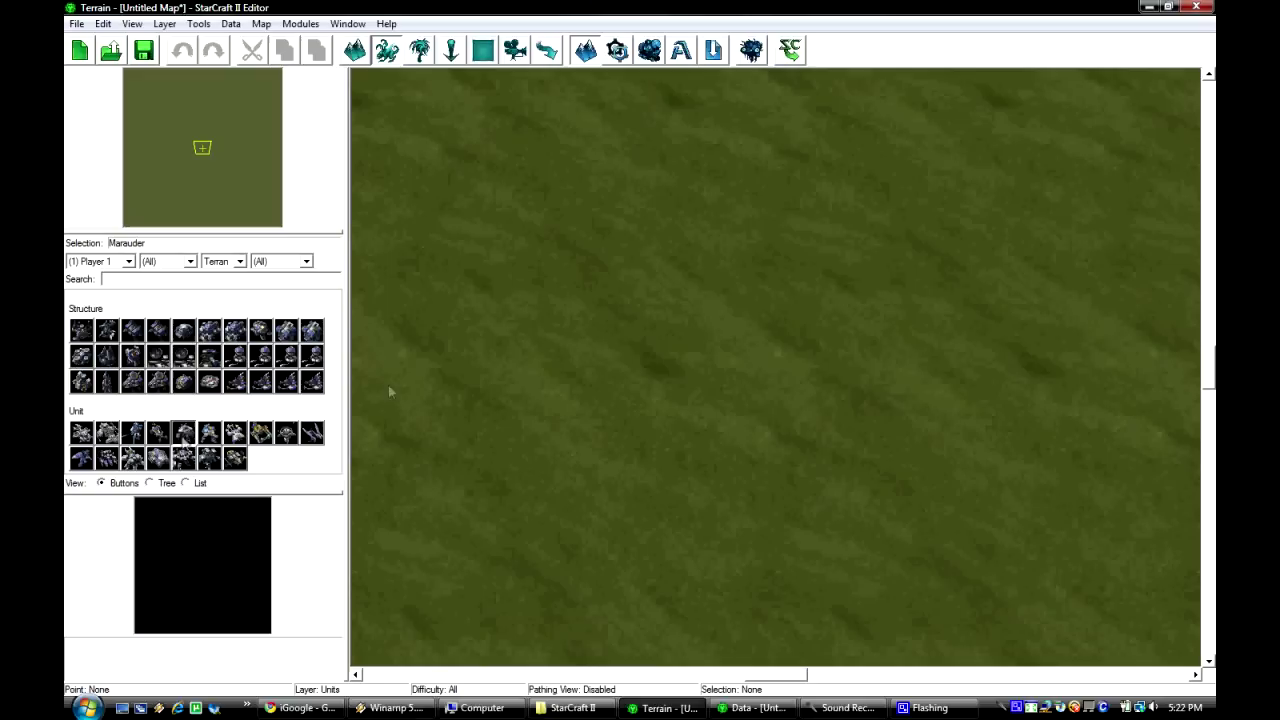
click(610, 368)
click(615, 372)
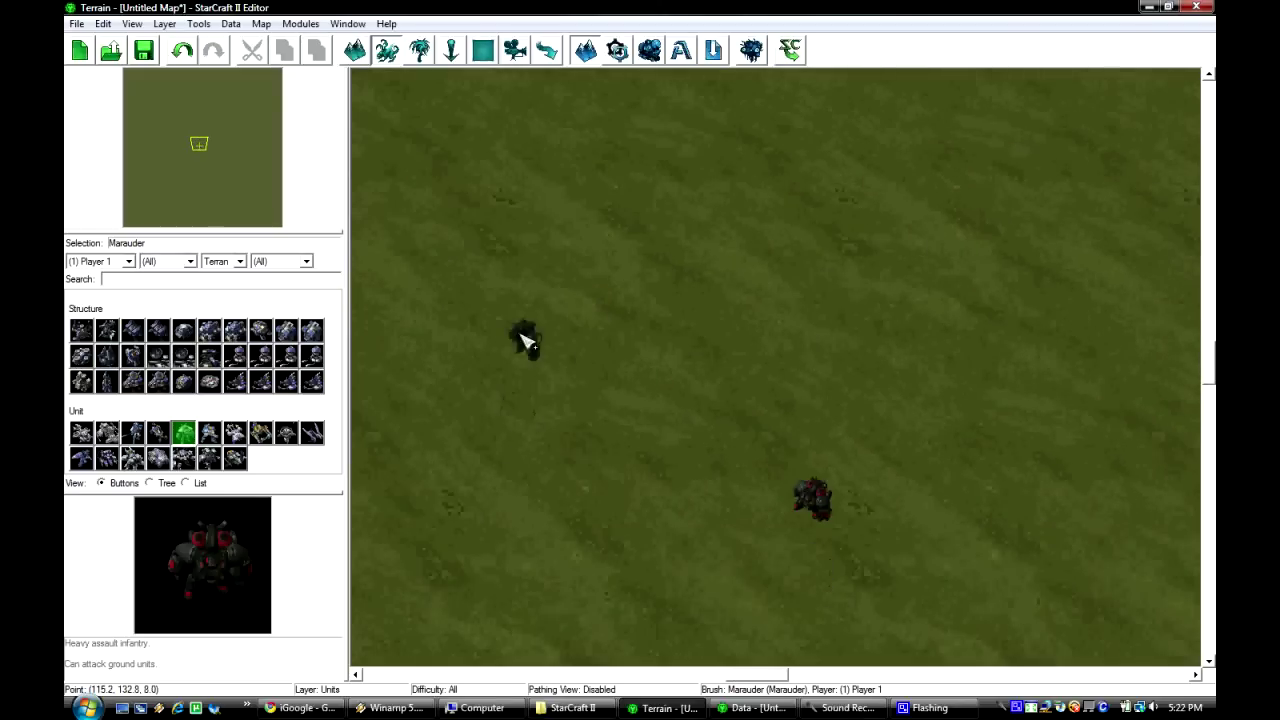
Show the Protoss units and place a Player 1 Pylon on the map, up and to the left of the Marauder
click(228, 262)
click(218, 288)
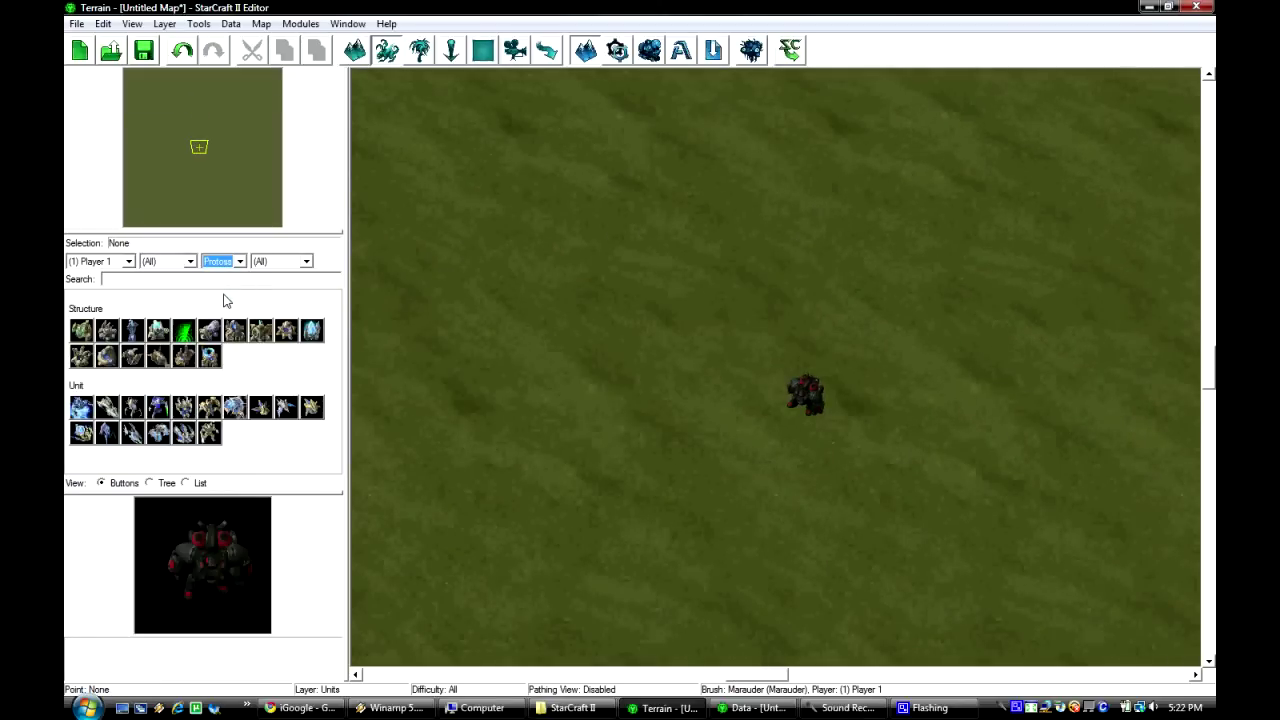
click(311, 330)
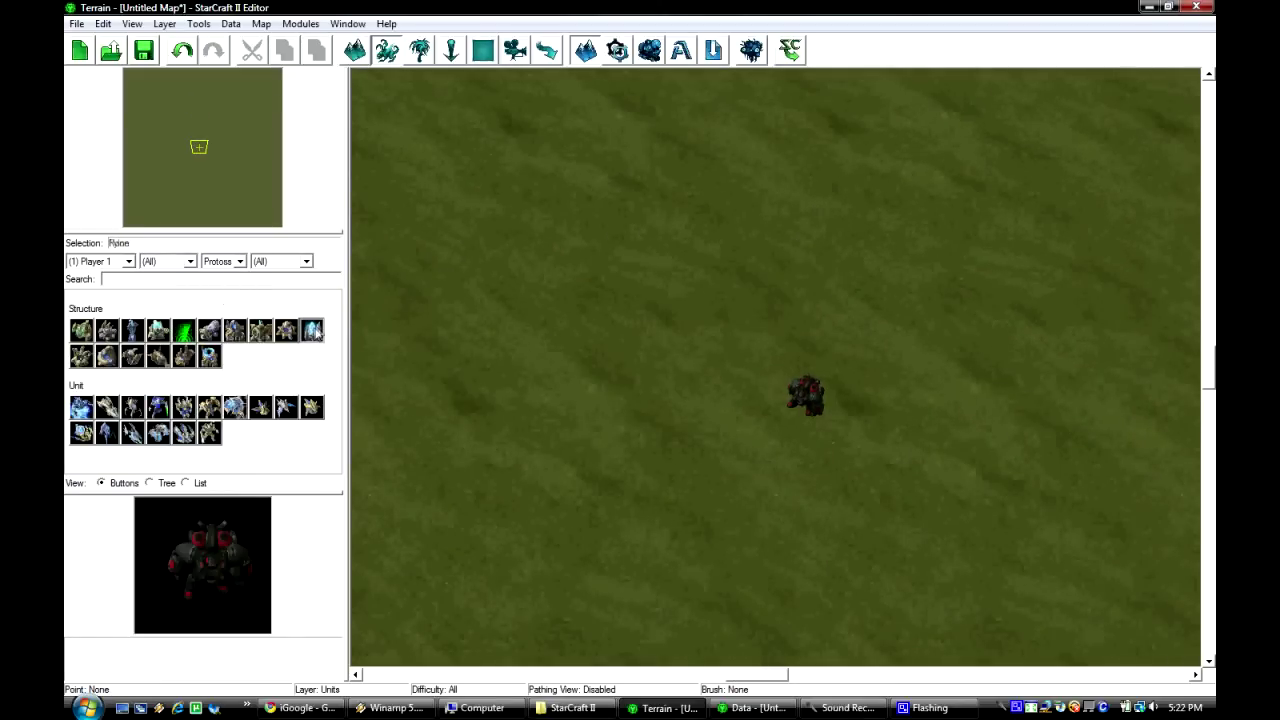
click(444, 212)
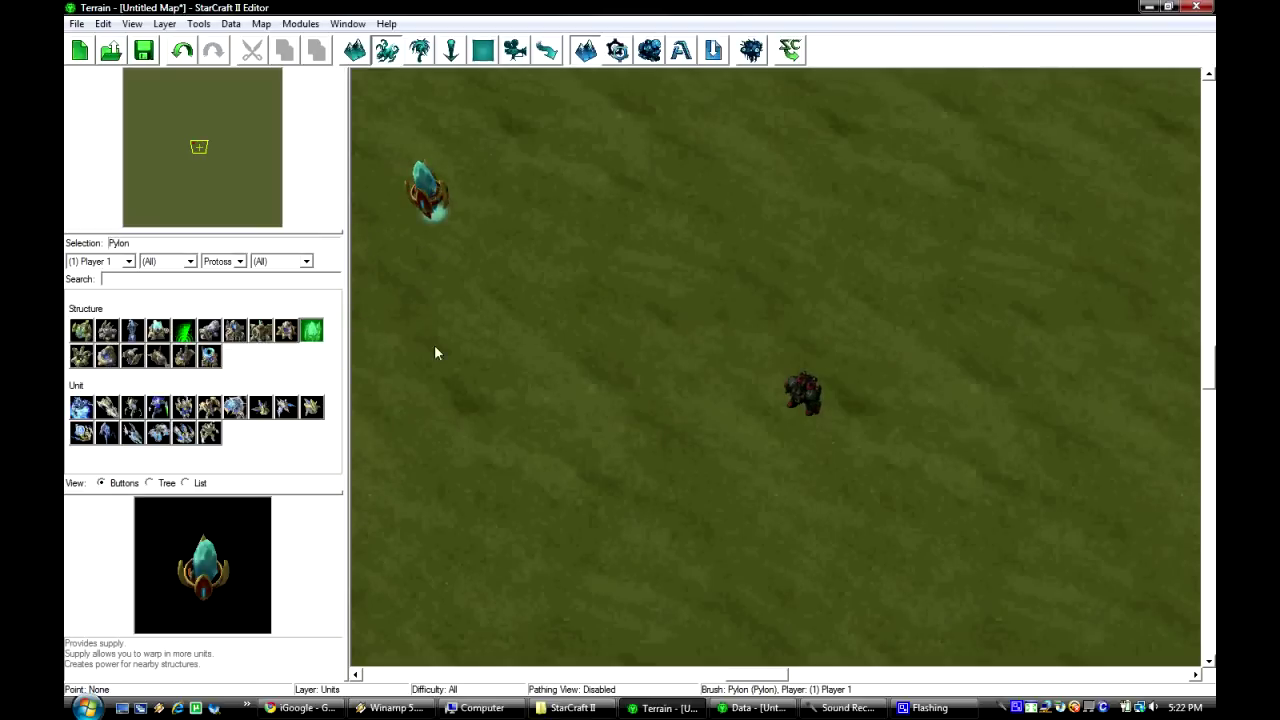
Place a Player 1 Twilight Council on the map just below the Pylon
right_drag(530, 343, 630, 384)
scroll(630, 384, down, 2)
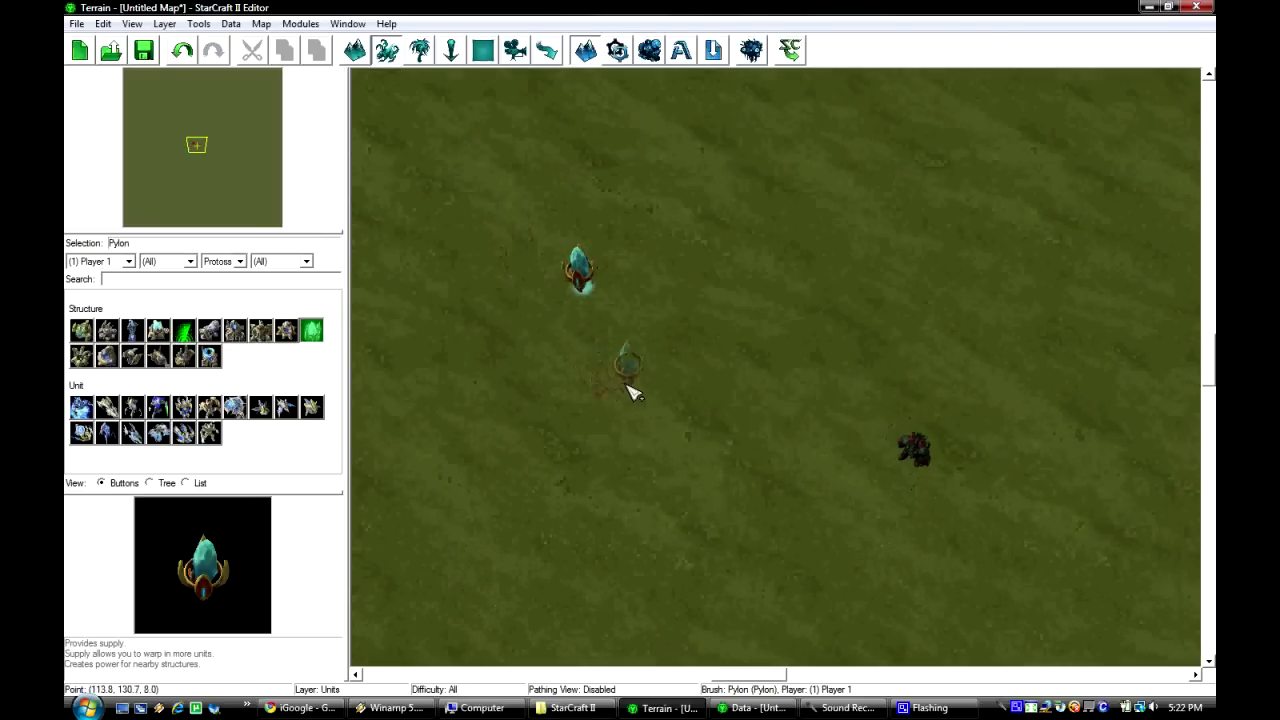
click(183, 355)
click(537, 352)
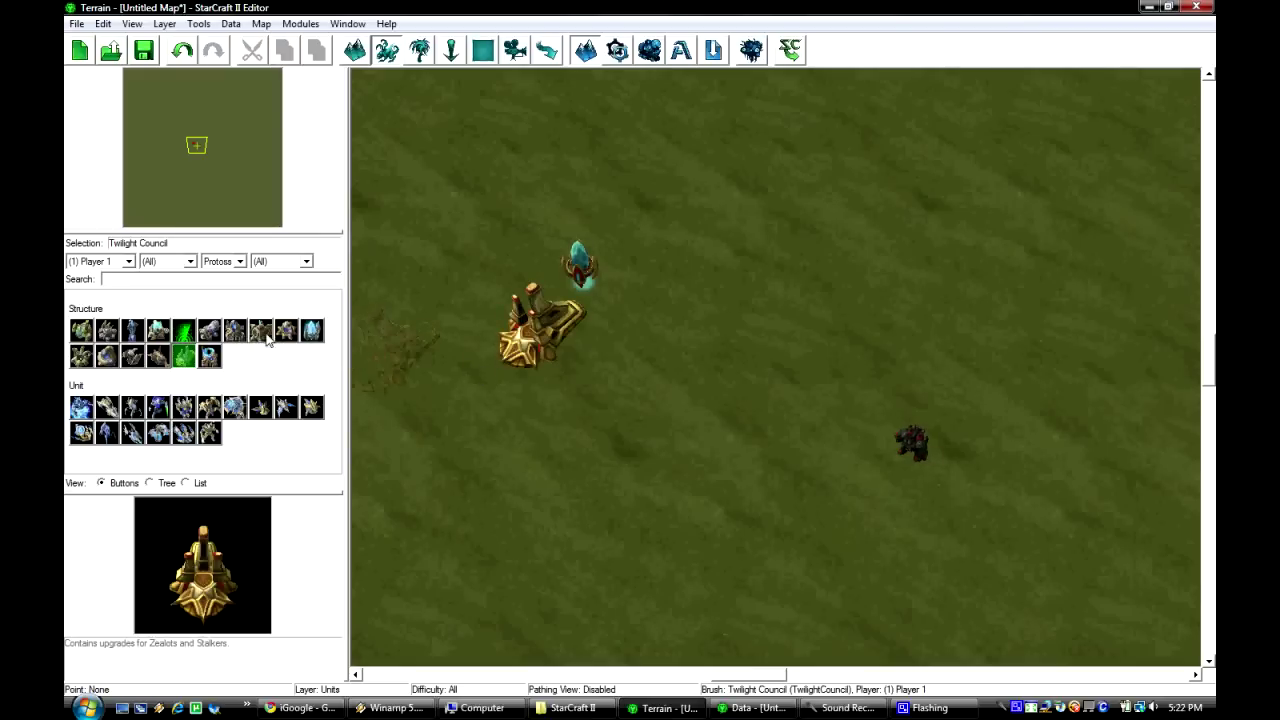
key(Right)
key(Up)
key(Left)
key(Down)
key(Right)
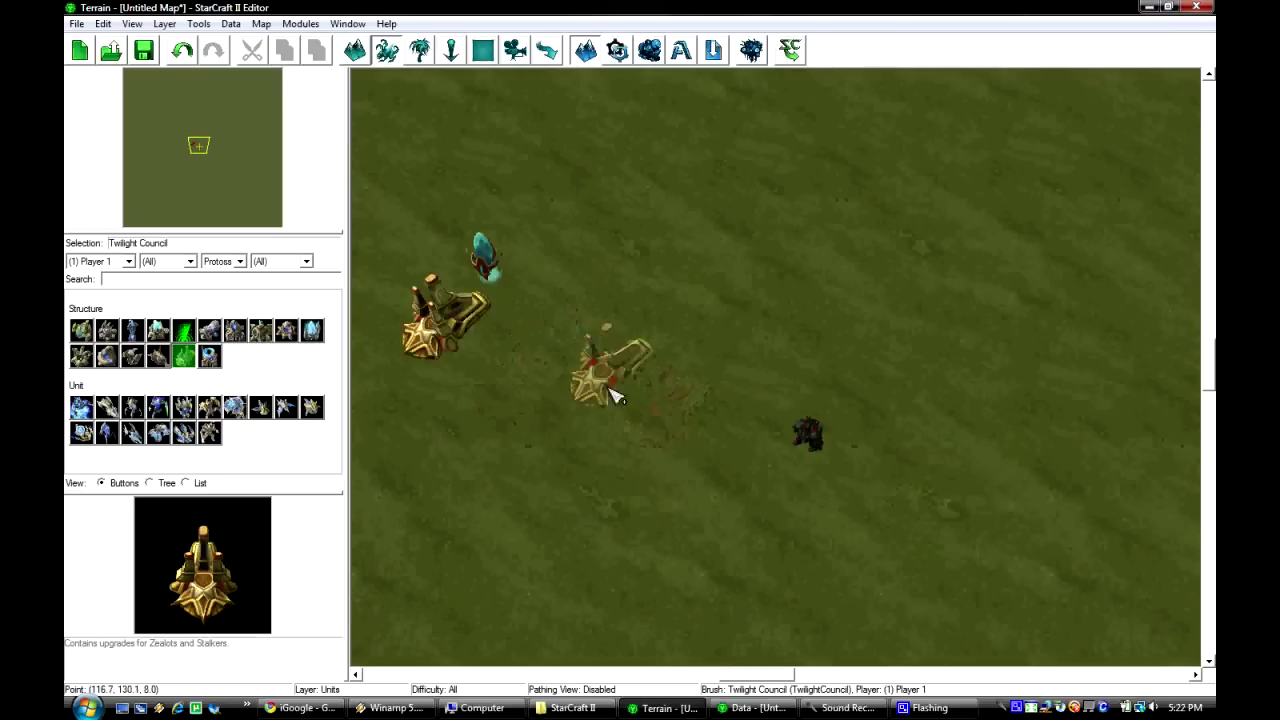
right_drag(614, 394, 599, 376)
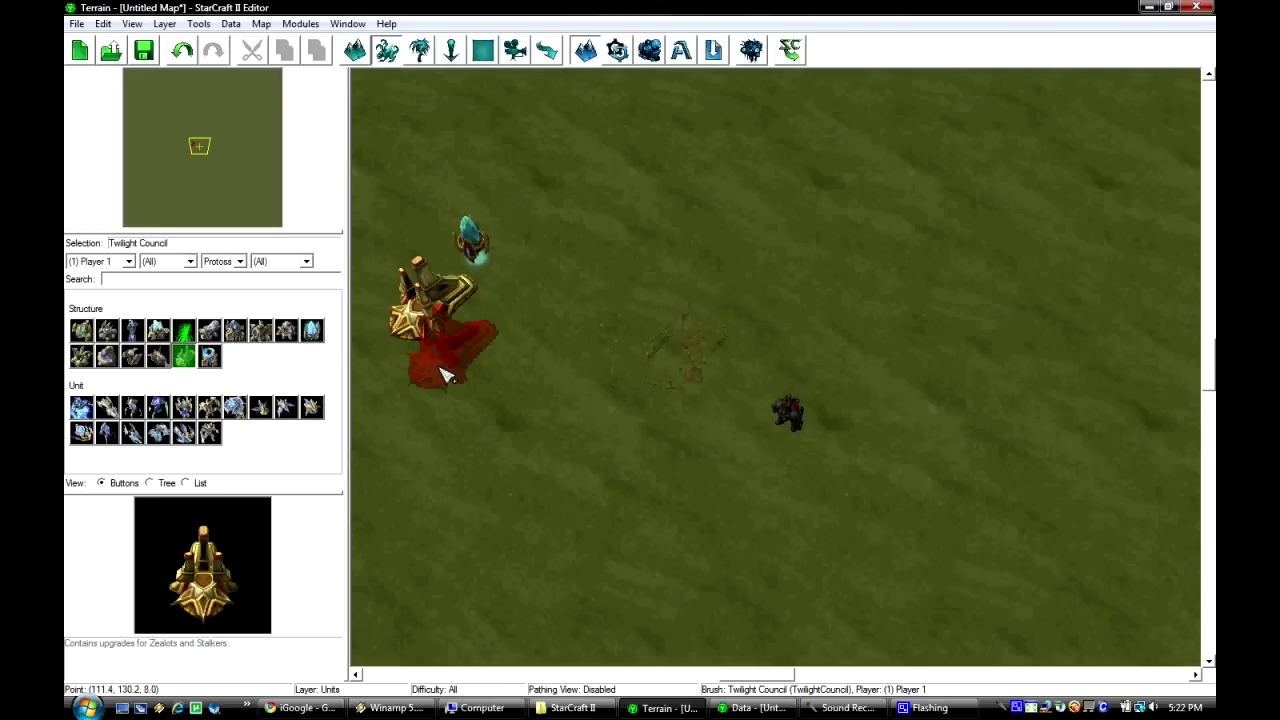
key(Up)
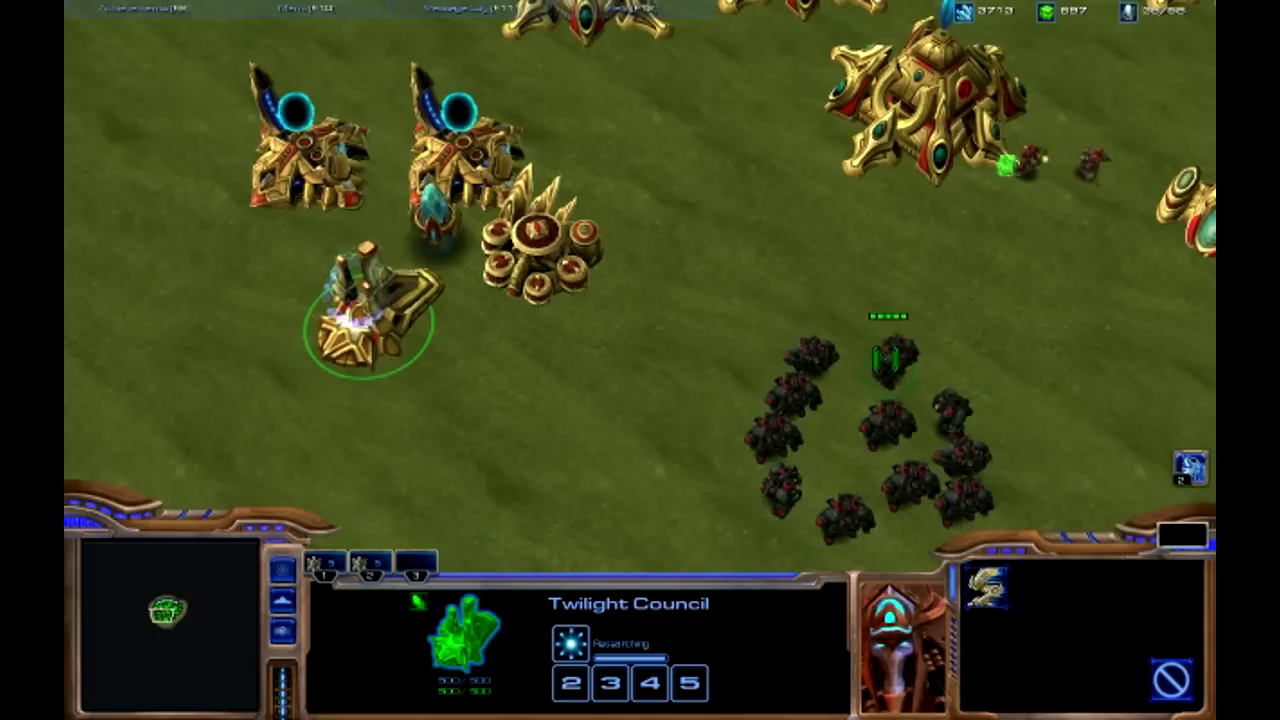
In the test game, select a single Marauder and Blink it to the open ground between the group and the Nexus
key(1)
key(1)
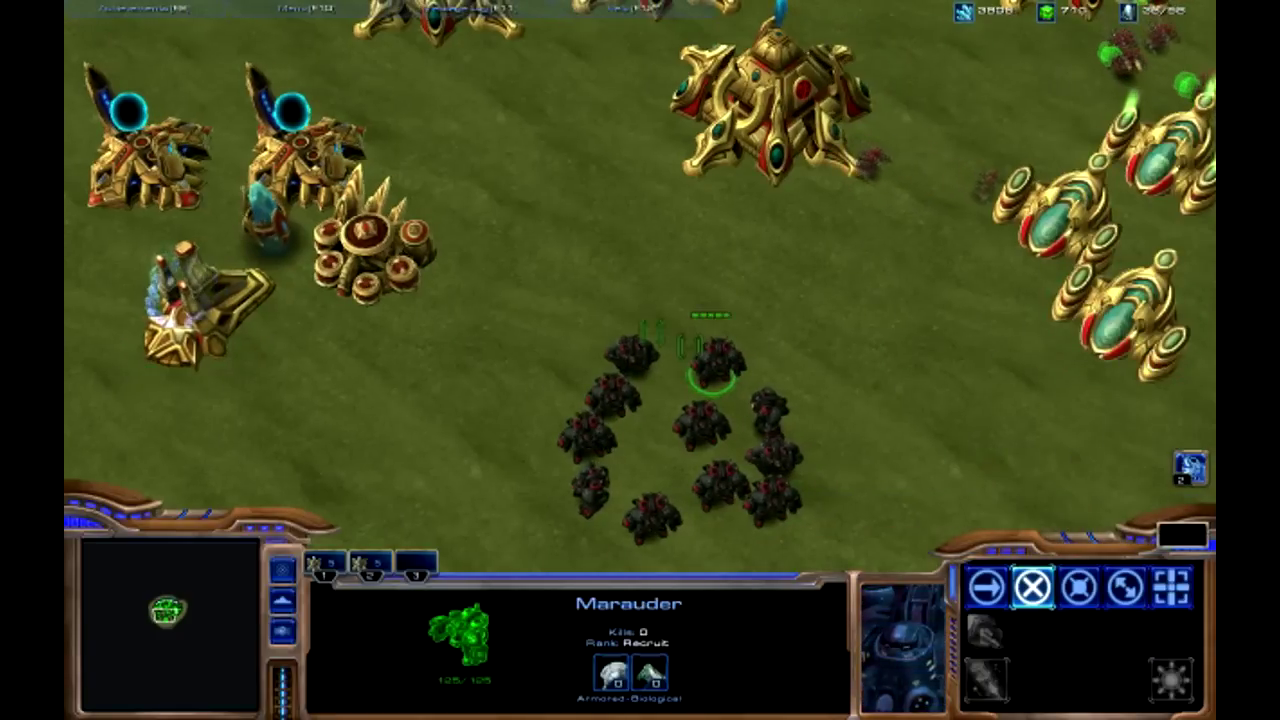
drag(540, 308, 876, 520)
click(713, 370)
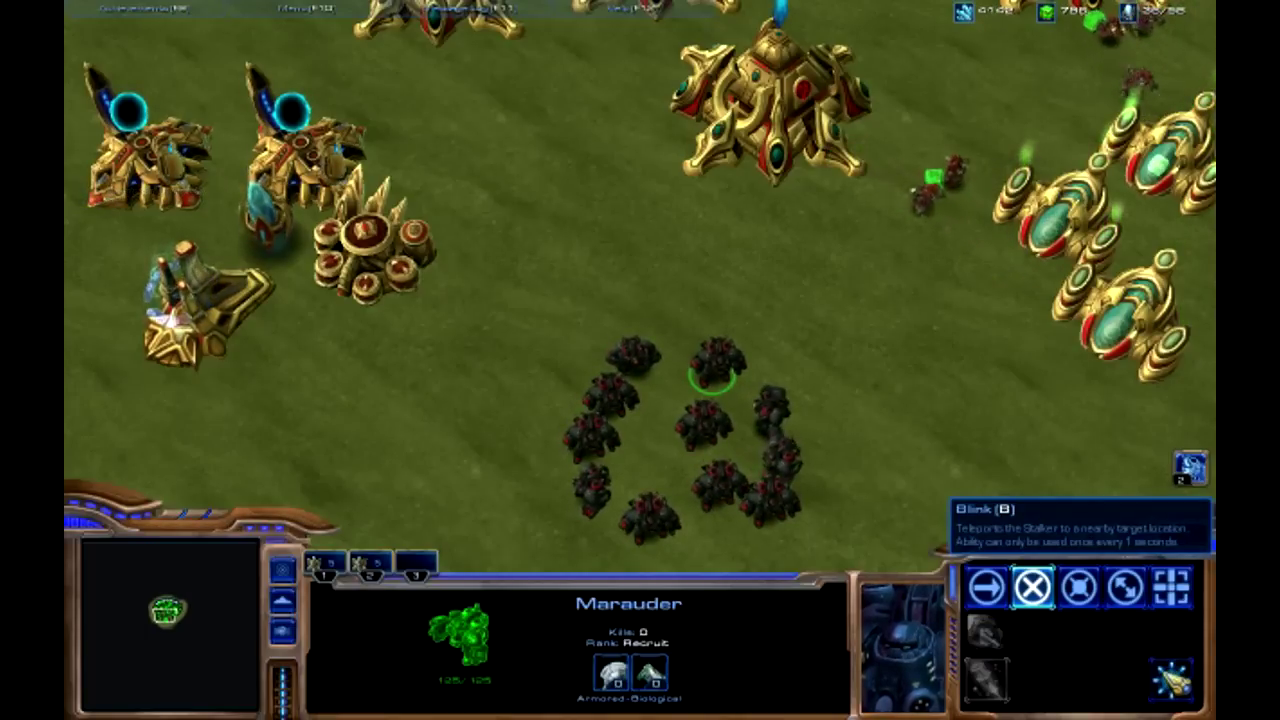
click(1097, 632)
click(828, 314)
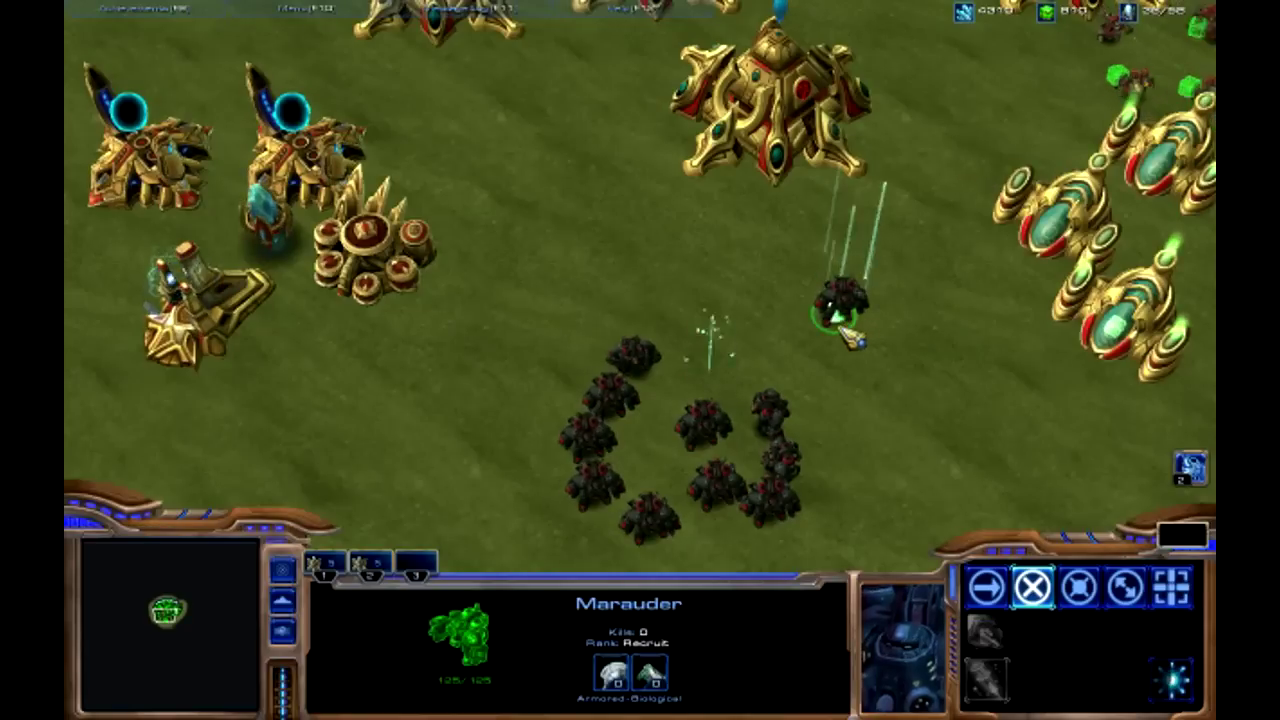
Blink another Marauder from the group to the ground left of the Nexus, and Blink it back across to the right
double_click(752, 404)
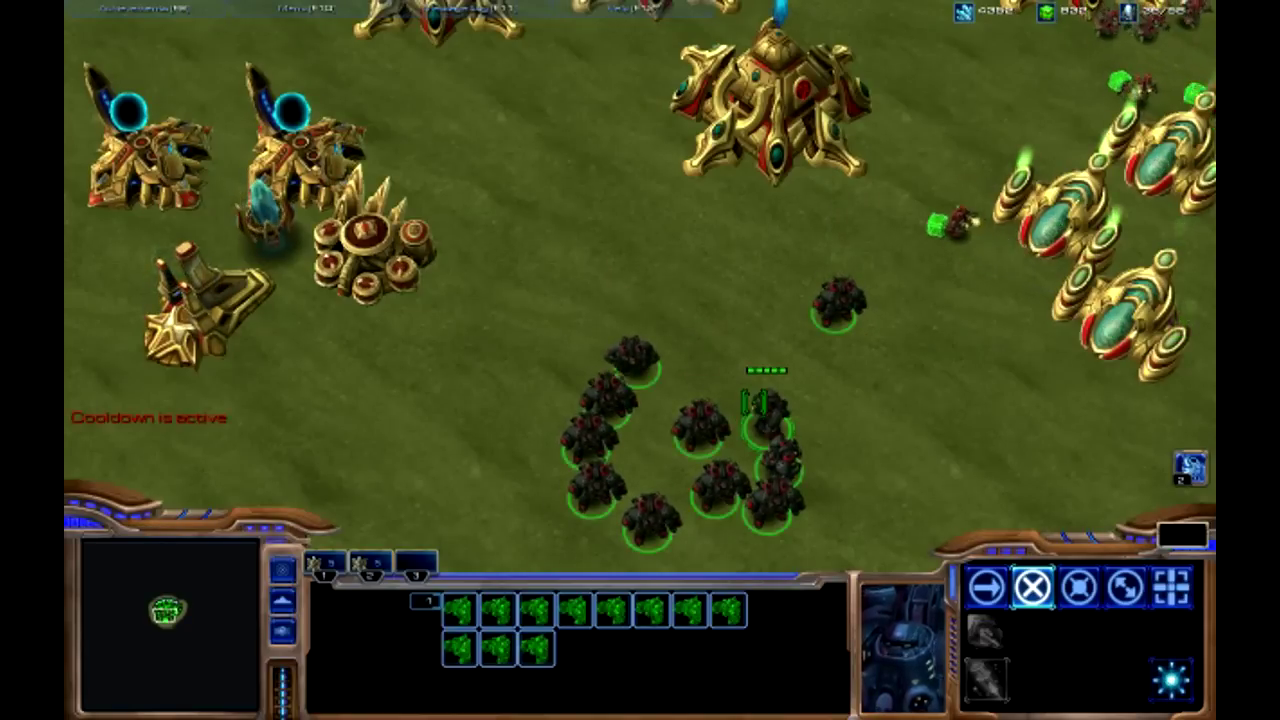
click(764, 406)
key(b)
click(643, 248)
key(b)
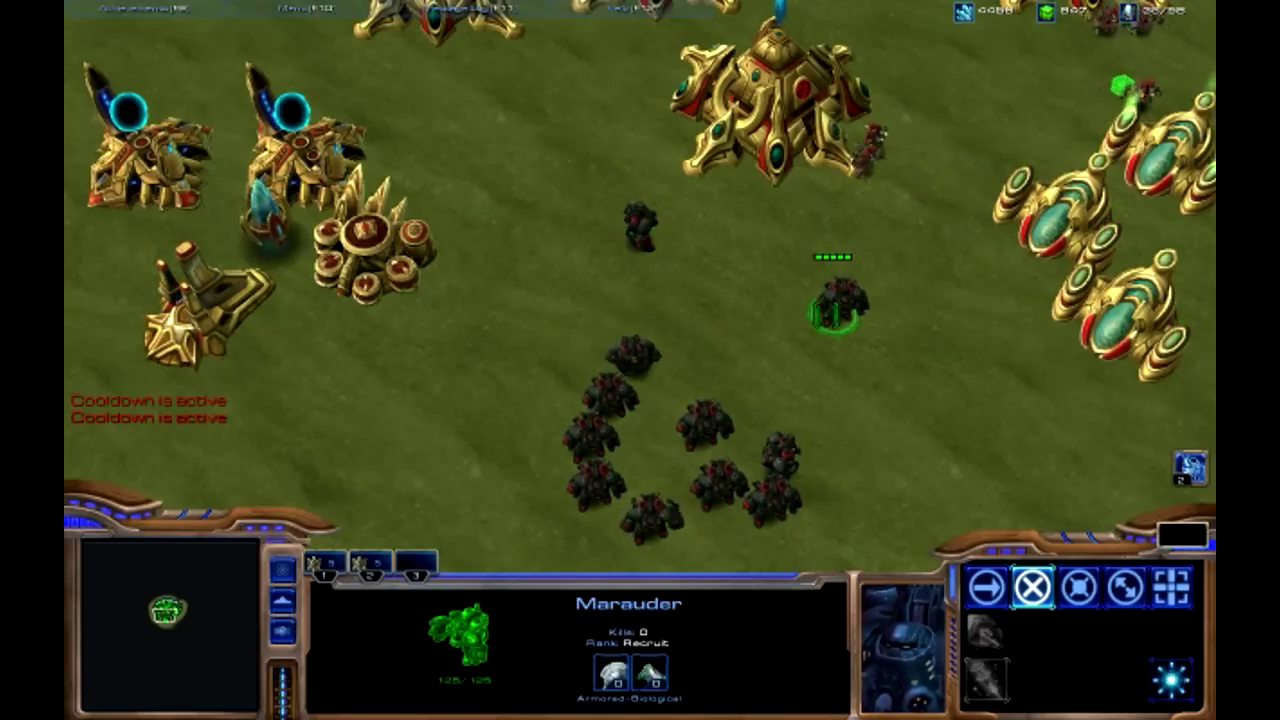
click(640, 237)
key(b)
click(843, 316)
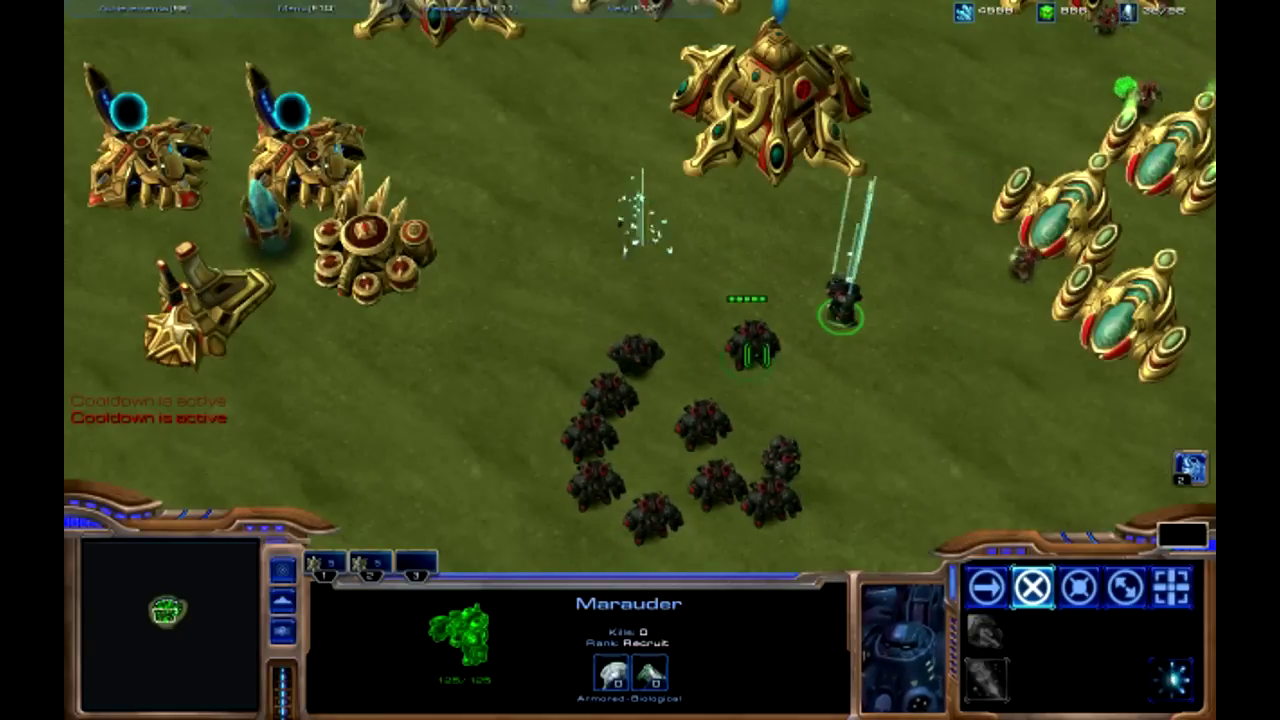
Blink two more Marauders, one toward the structures on the left and one to the ground directly below the Nexus
click(752, 348)
key(b)
click(552, 270)
click(650, 352)
key(b)
click(725, 298)
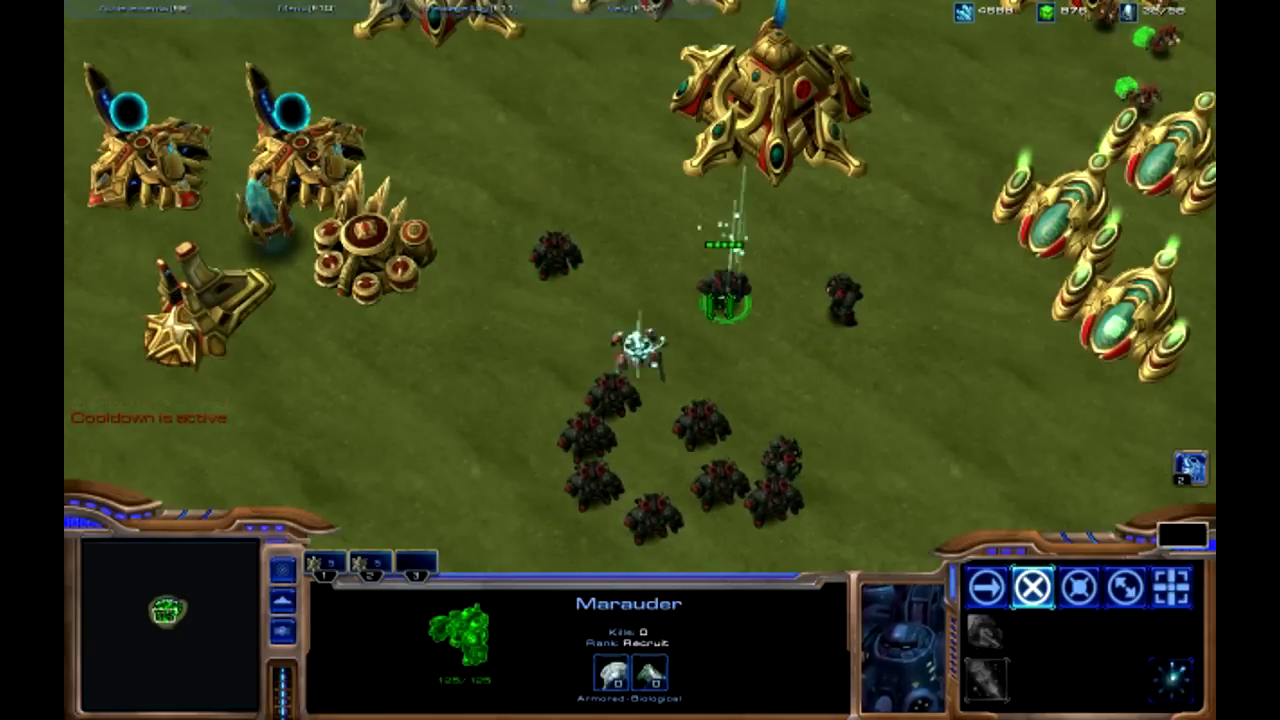
Alternate move orders and Blinks with the selected Marauder, bringing it to the ground just above the group
right_click(744, 358)
key(b)
click(571, 353)
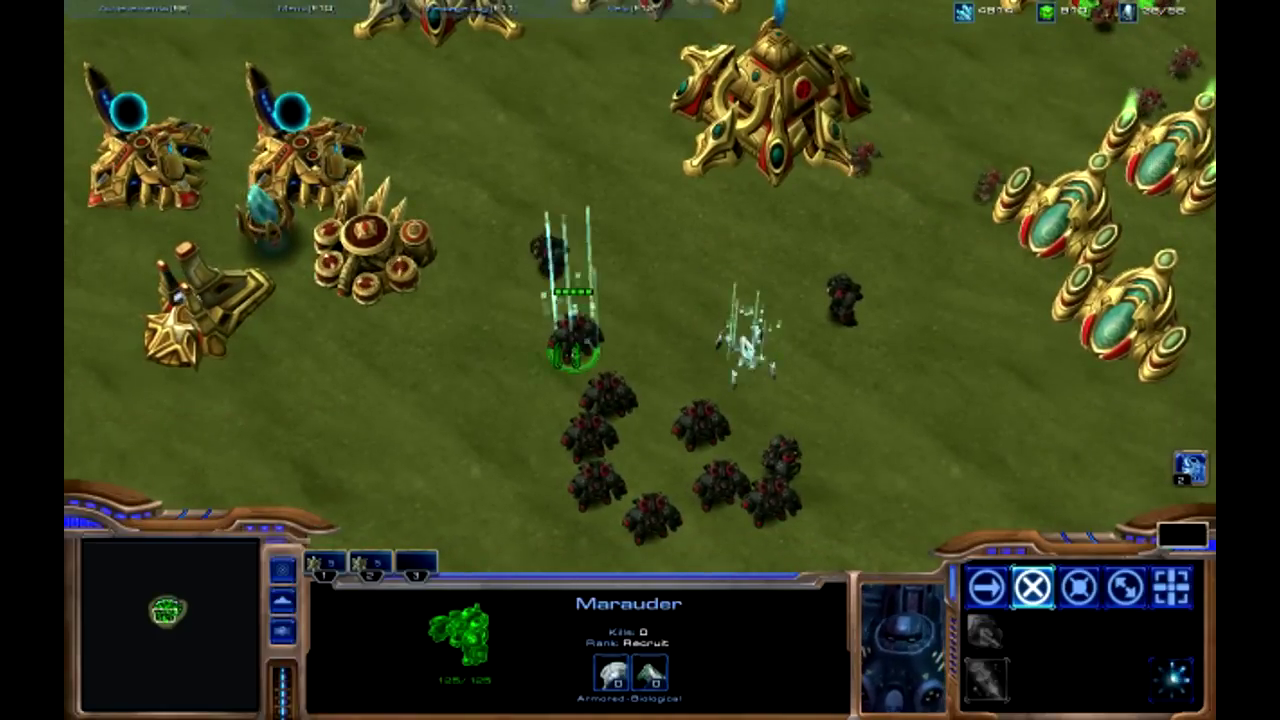
right_click(467, 379)
right_click(416, 404)
key(b)
key(b)
click(573, 332)
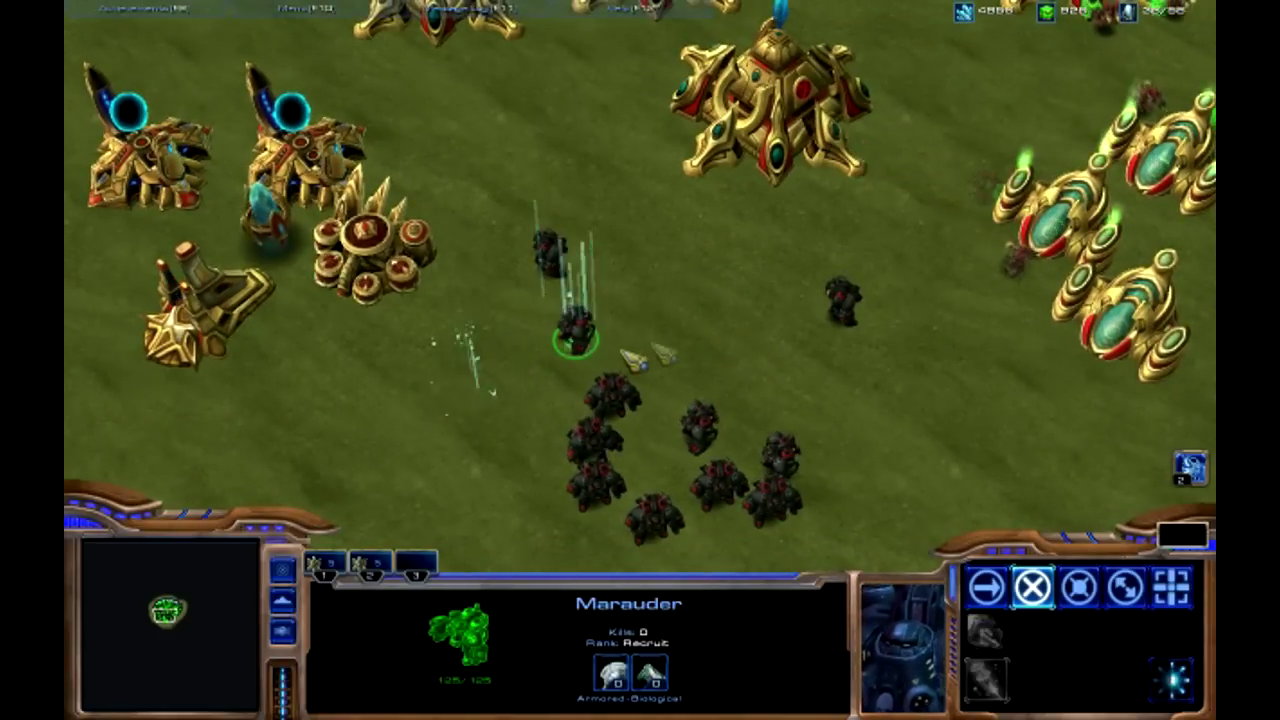
Blink the uppermost Marauder of the remaining group to the open ground on its left
key(b)
key(b)
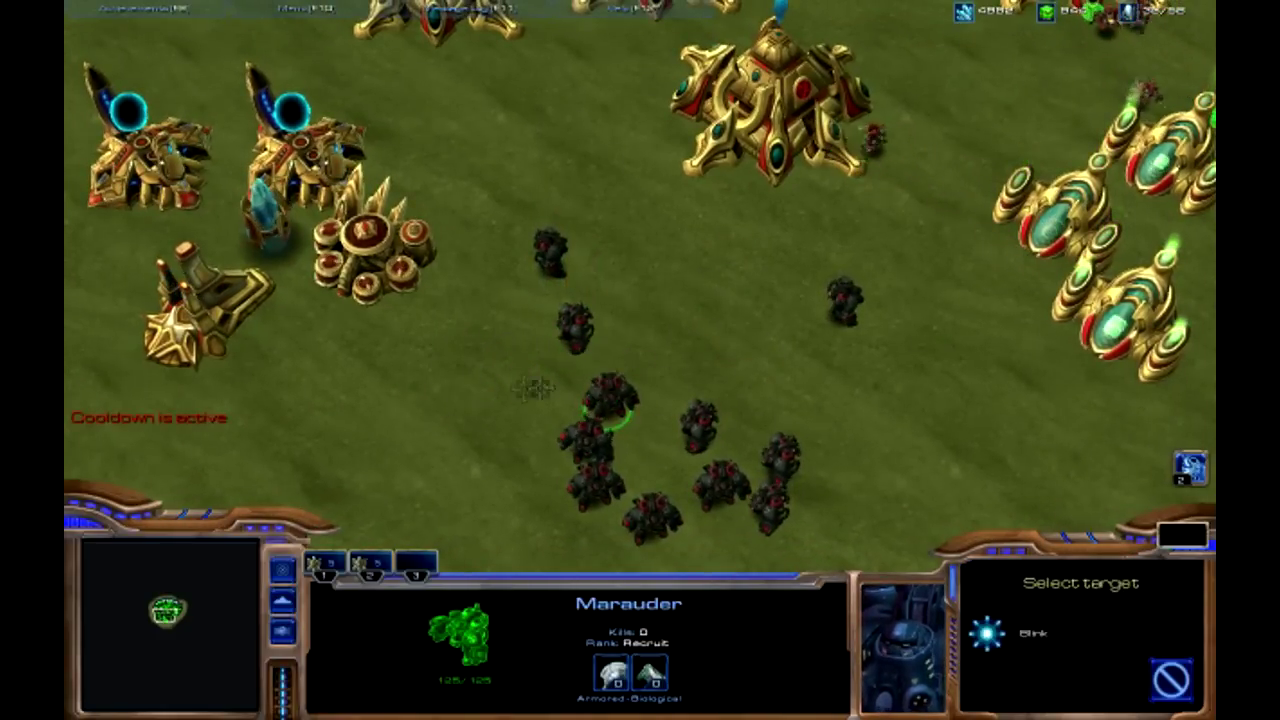
click(522, 376)
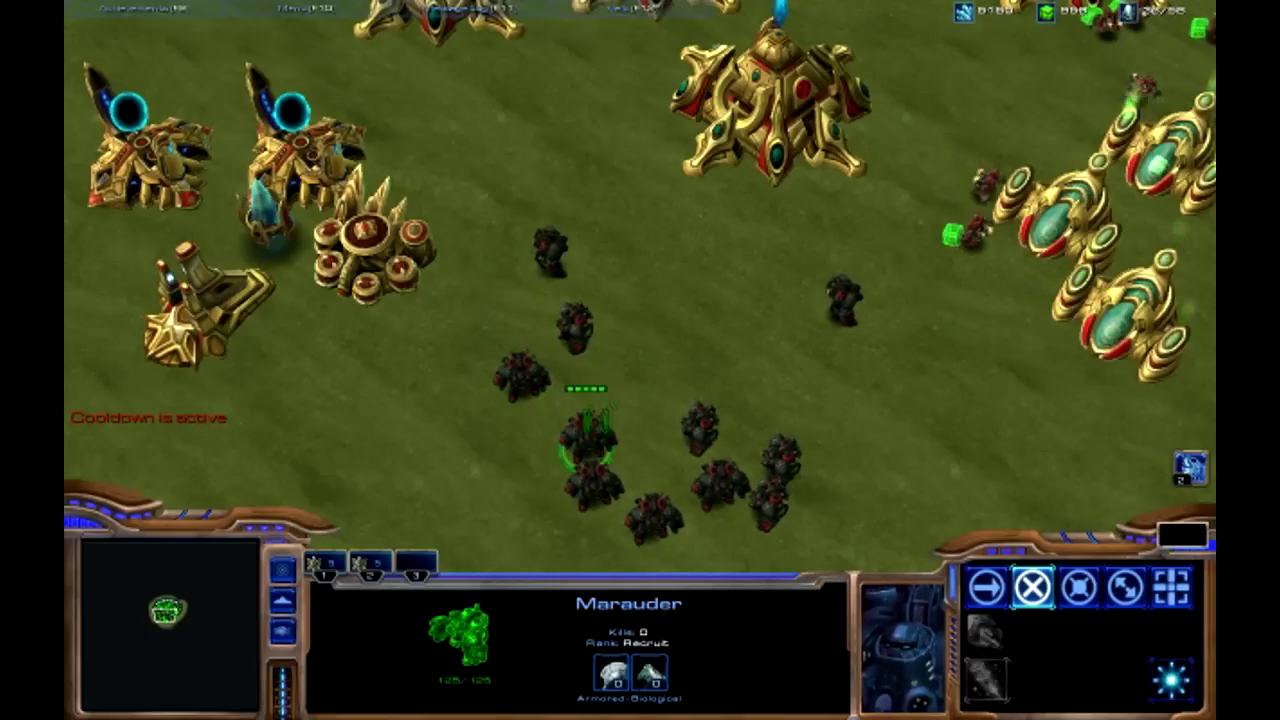
Blink the selected Marauder up to the open ground below the Nexus, and Blink another Marauder from the group toward the structures
key(b)
click(720, 338)
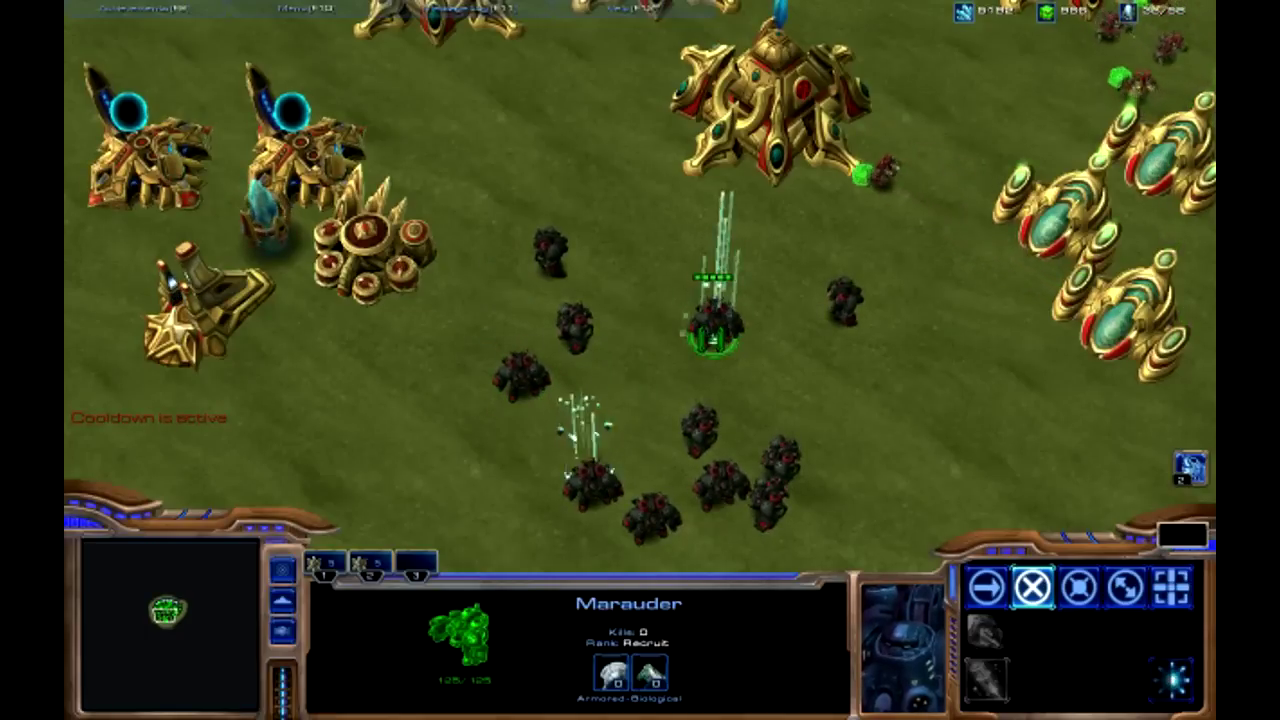
click(598, 462)
key(b)
click(534, 426)
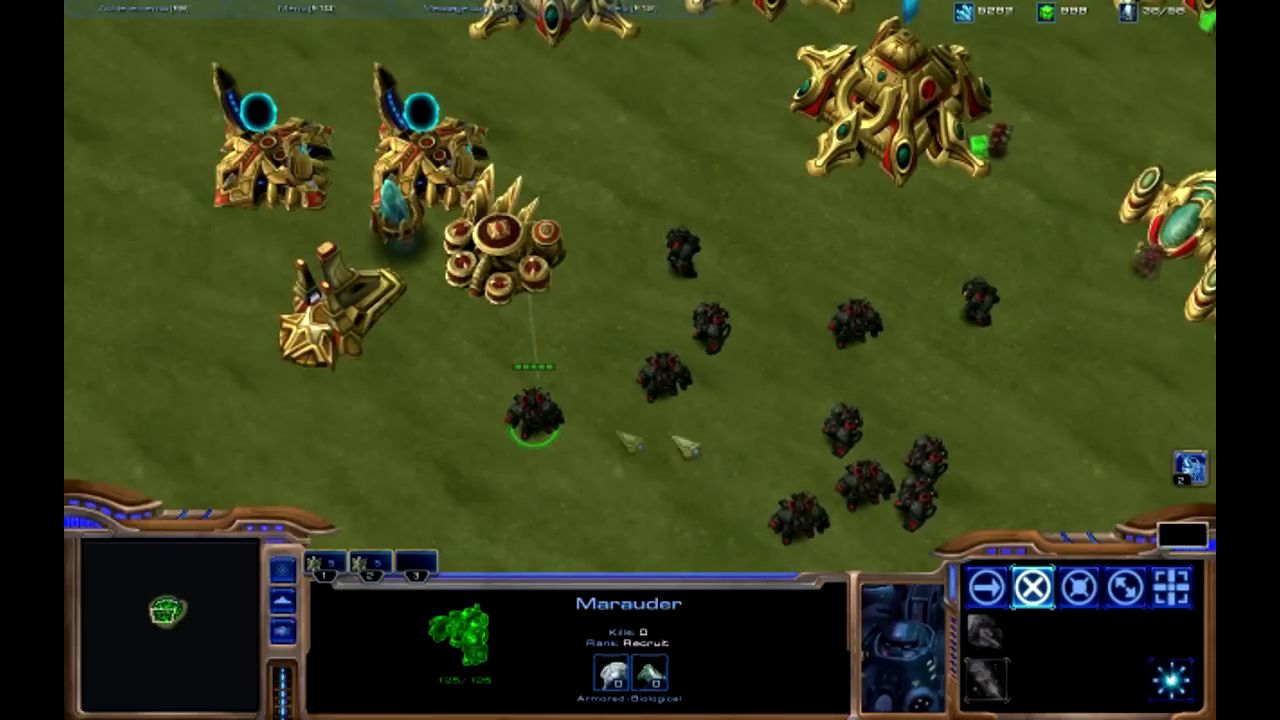
Blink the same Marauder right to rejoin the group, and Blink it back left to the open ground below the structures
key(b)
click(737, 422)
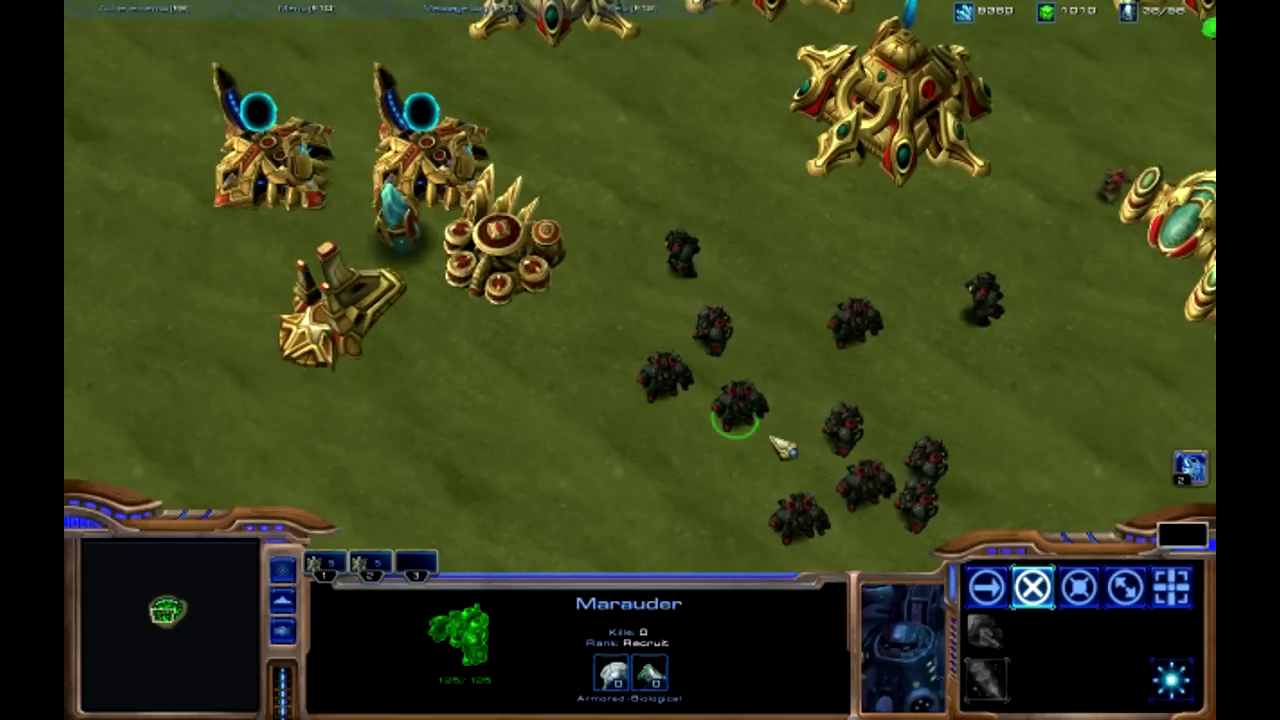
key(b)
click(503, 436)
Blink the Marauder on the group's left edge down to the open ground below the others
click(665, 378)
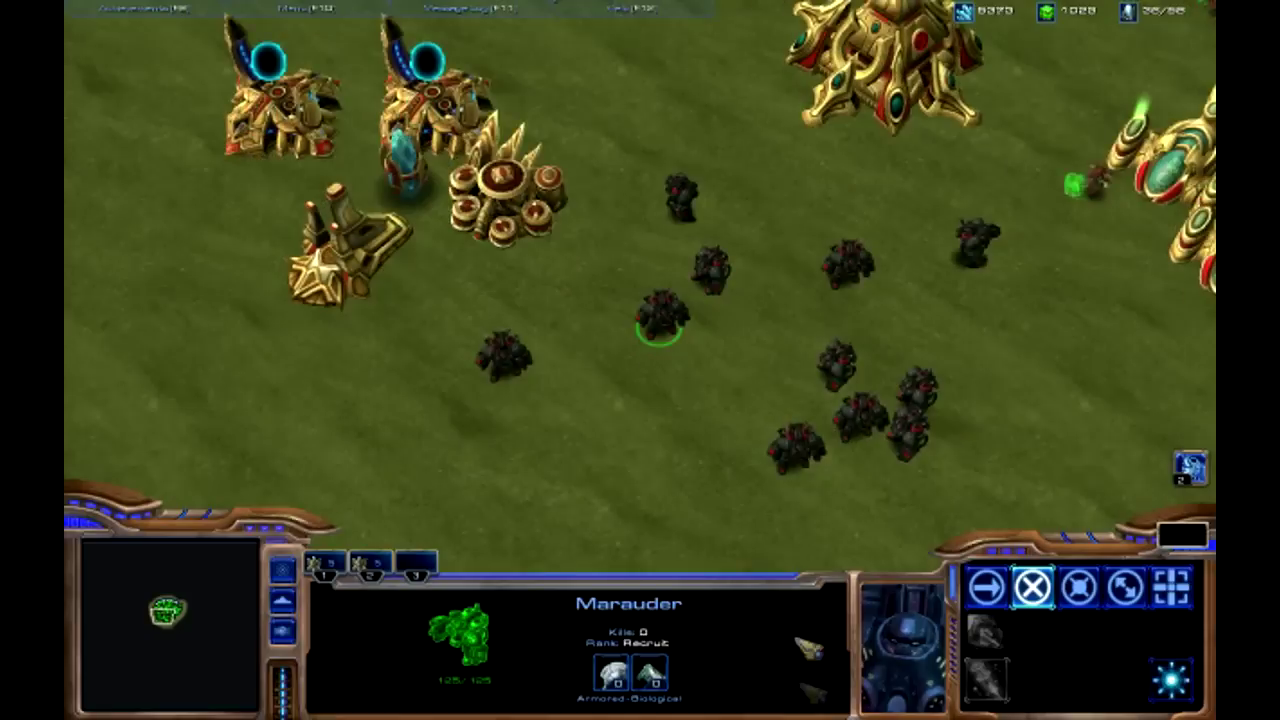
key(Down)
key(b)
click(655, 517)
Blink the Marauder second from the top of the group toward the Nexus, and Blink it back down to its left
click(711, 268)
key(b)
click(771, 200)
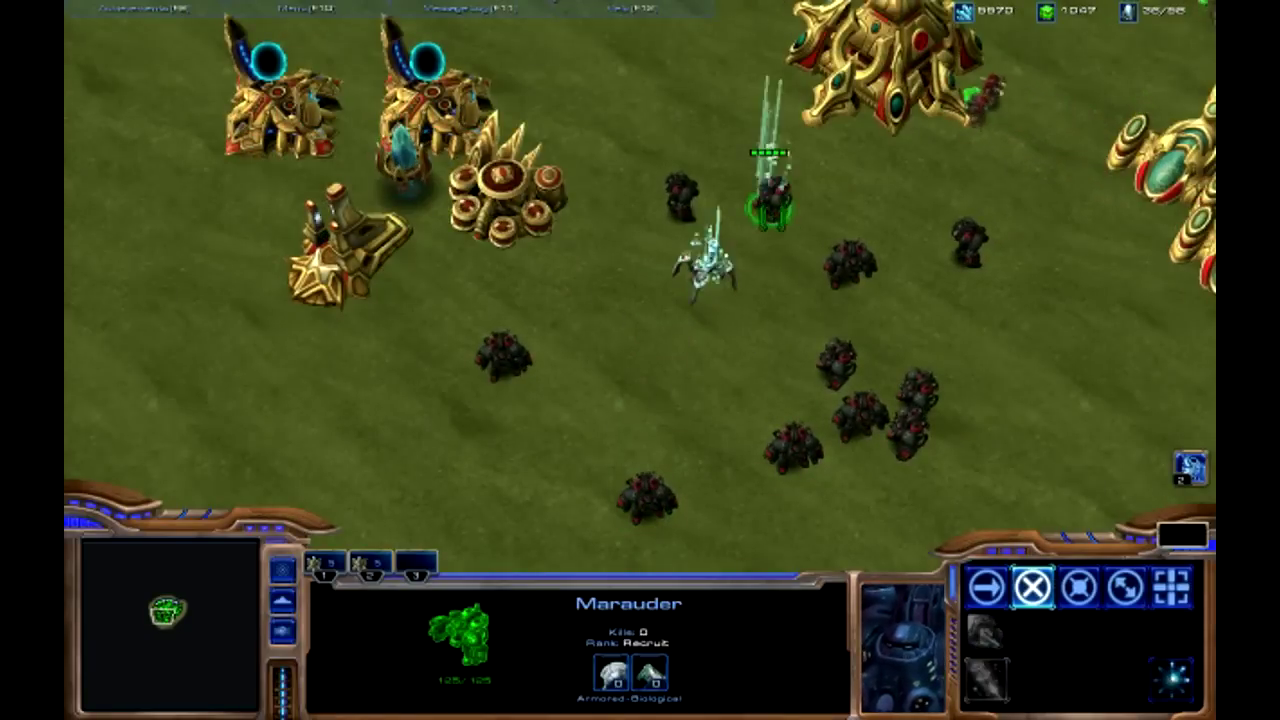
key(b)
click(684, 314)
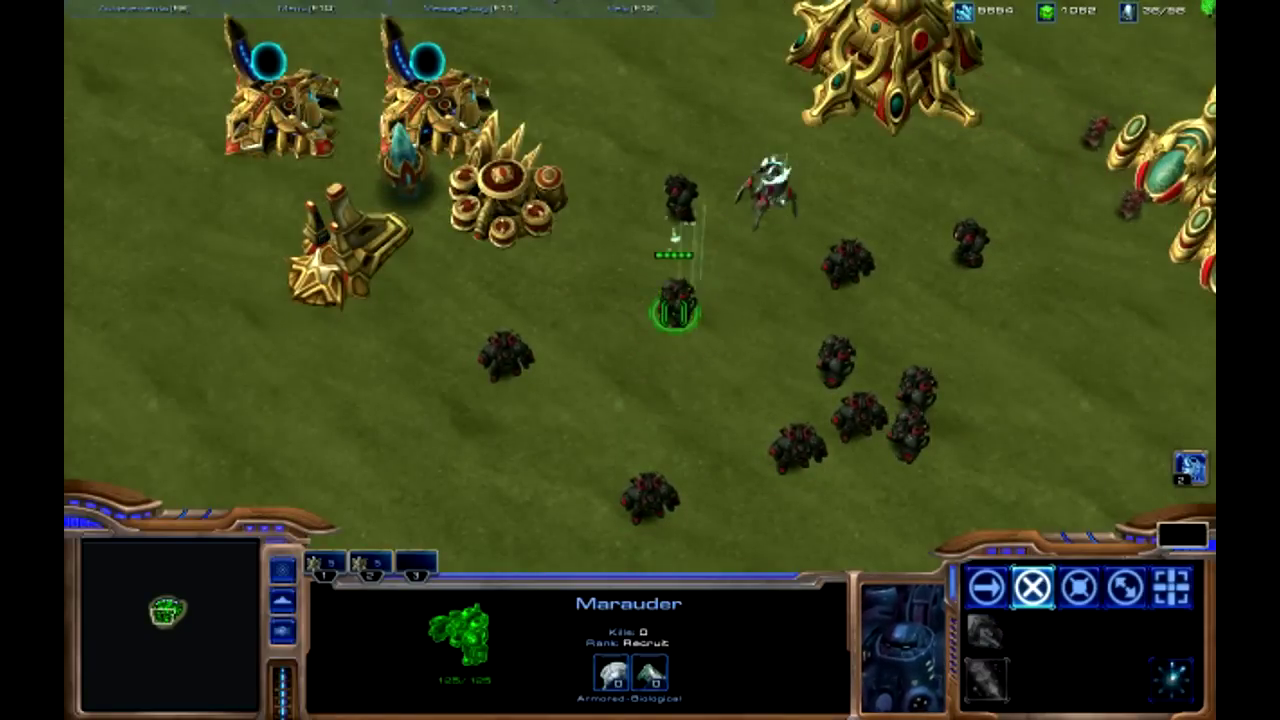
Move the selected Marauder slightly downward and Blink it to the ground just below the isolated leftmost Marauder
right_click(680, 371)
key(b)
click(487, 432)
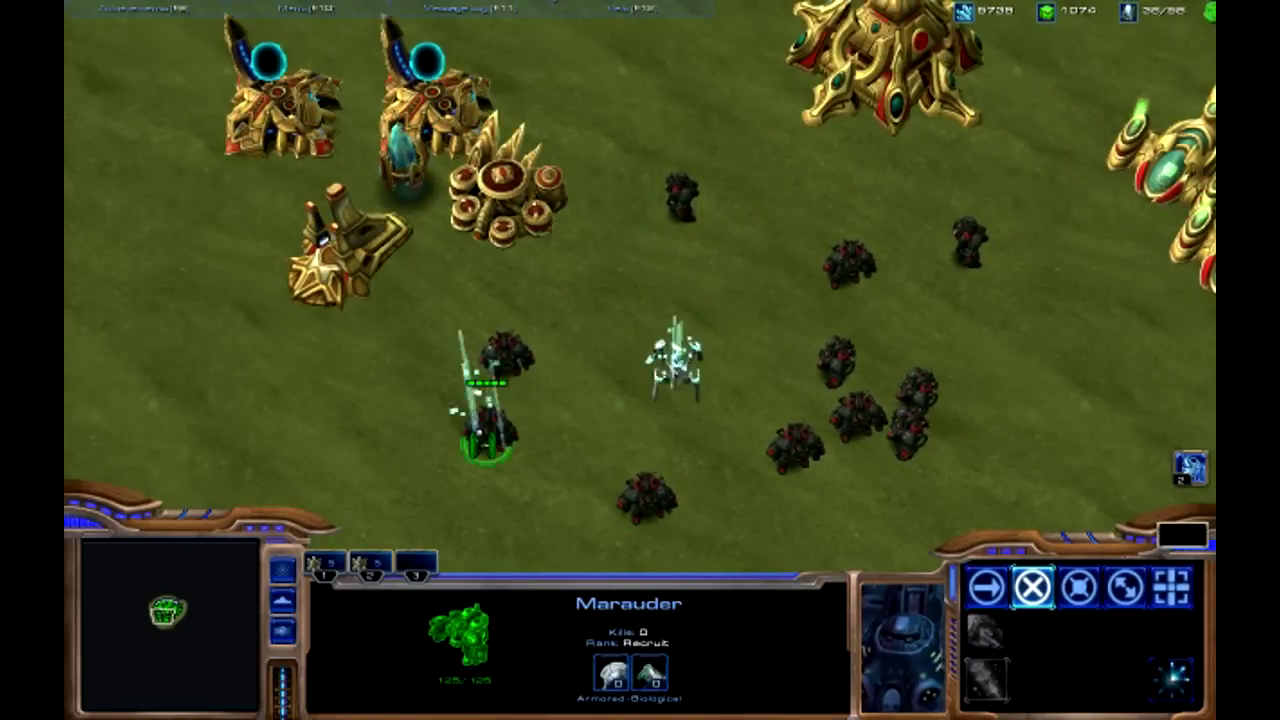
Blink the upper of the two leftmost Marauders right to the open ground beneath the uppermost Marauder
key(b)
click(509, 351)
key(b)
click(697, 305)
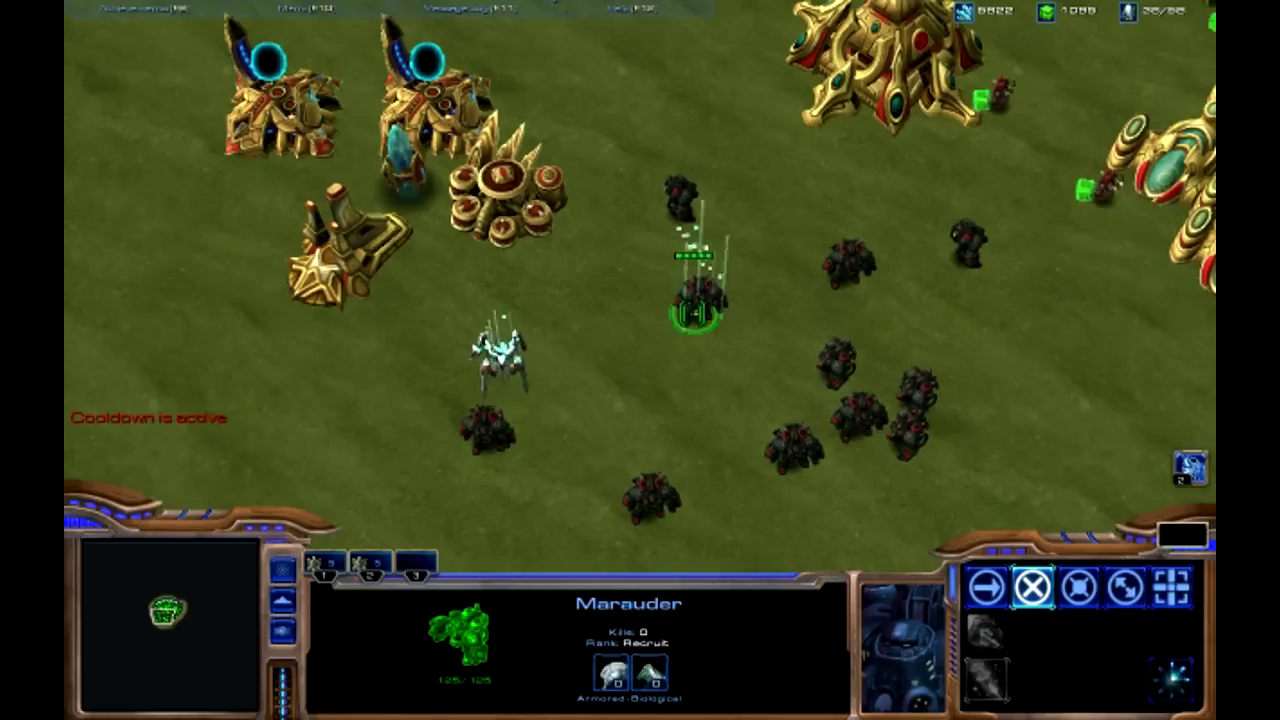
Blink the selected Marauder down to the lower edge of the cluster, and Blink it back up to the open ground near the structures
key(b)
click(771, 517)
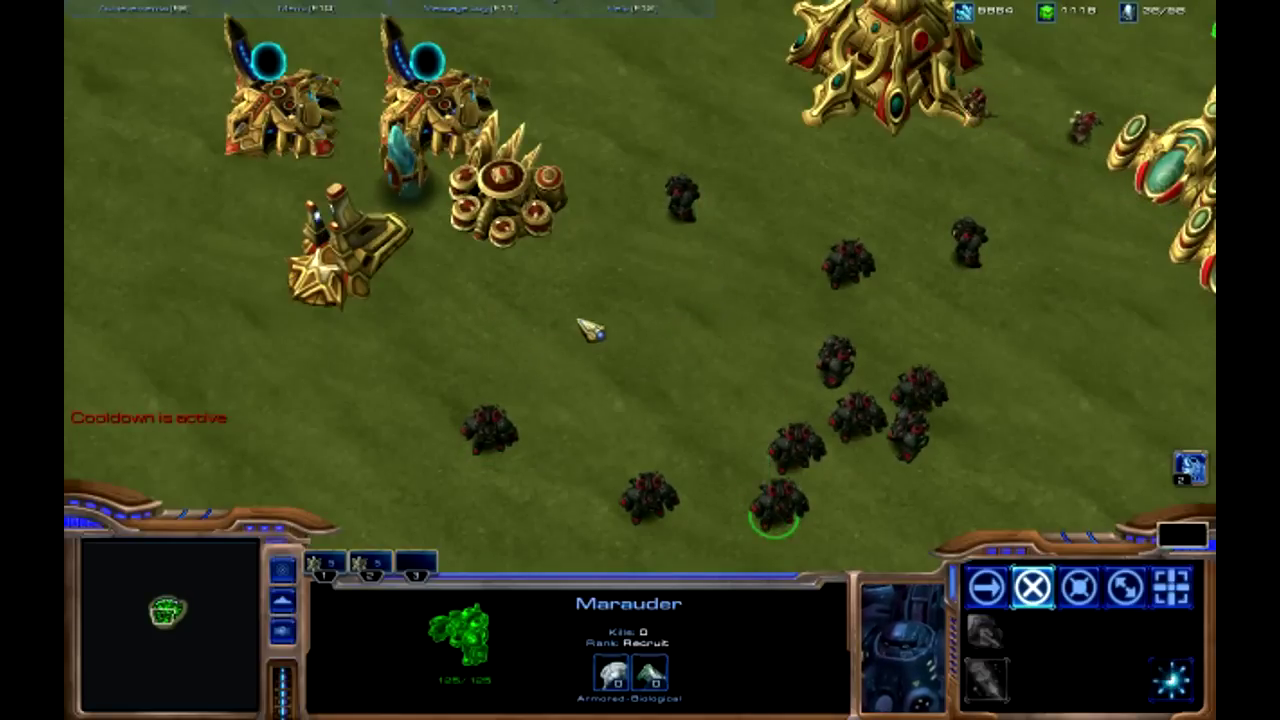
key(b)
click(555, 352)
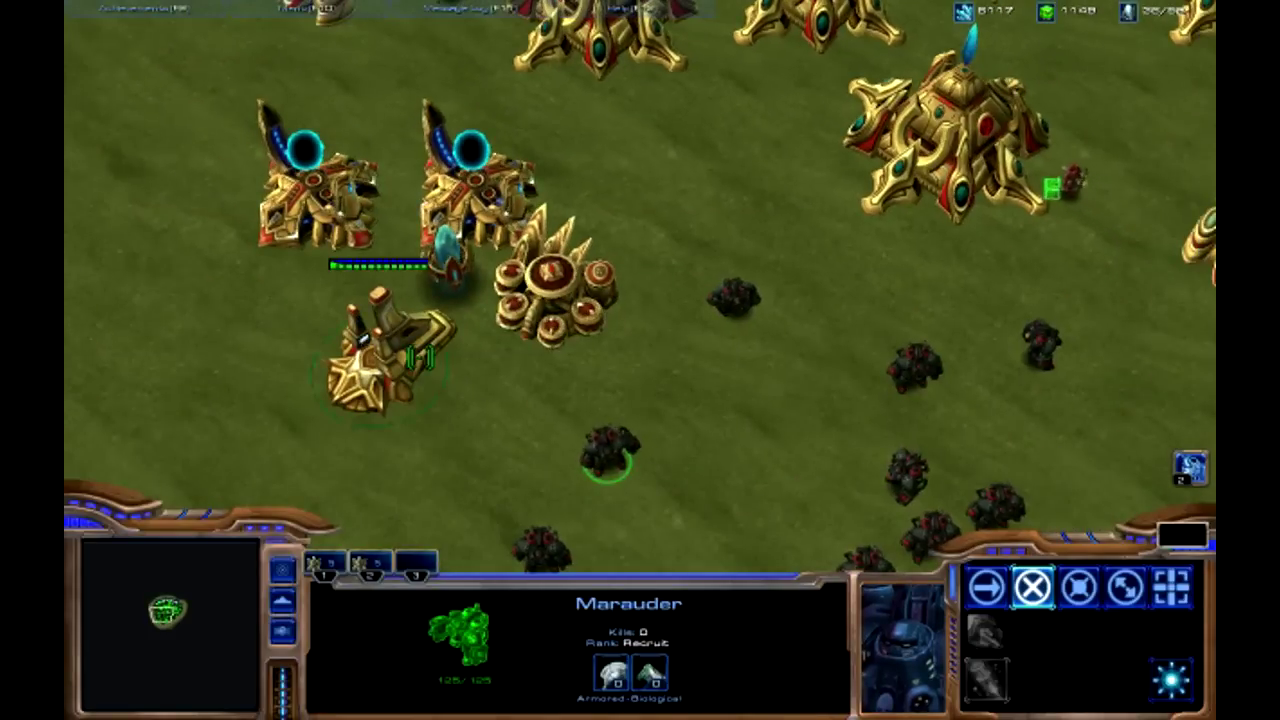
Select individual Marauders near the structures, and extend the selection to all Marauders on the field
click(413, 358)
click(610, 450)
click(742, 298)
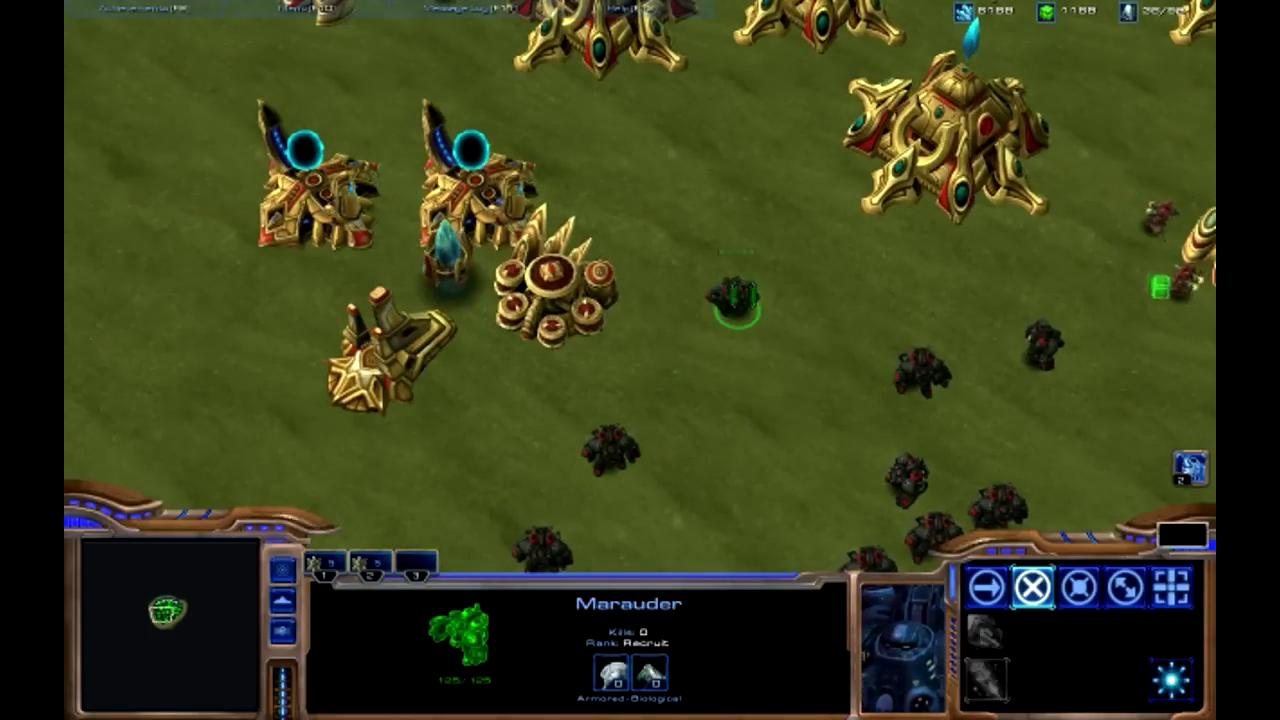
drag(691, 214, 846, 380)
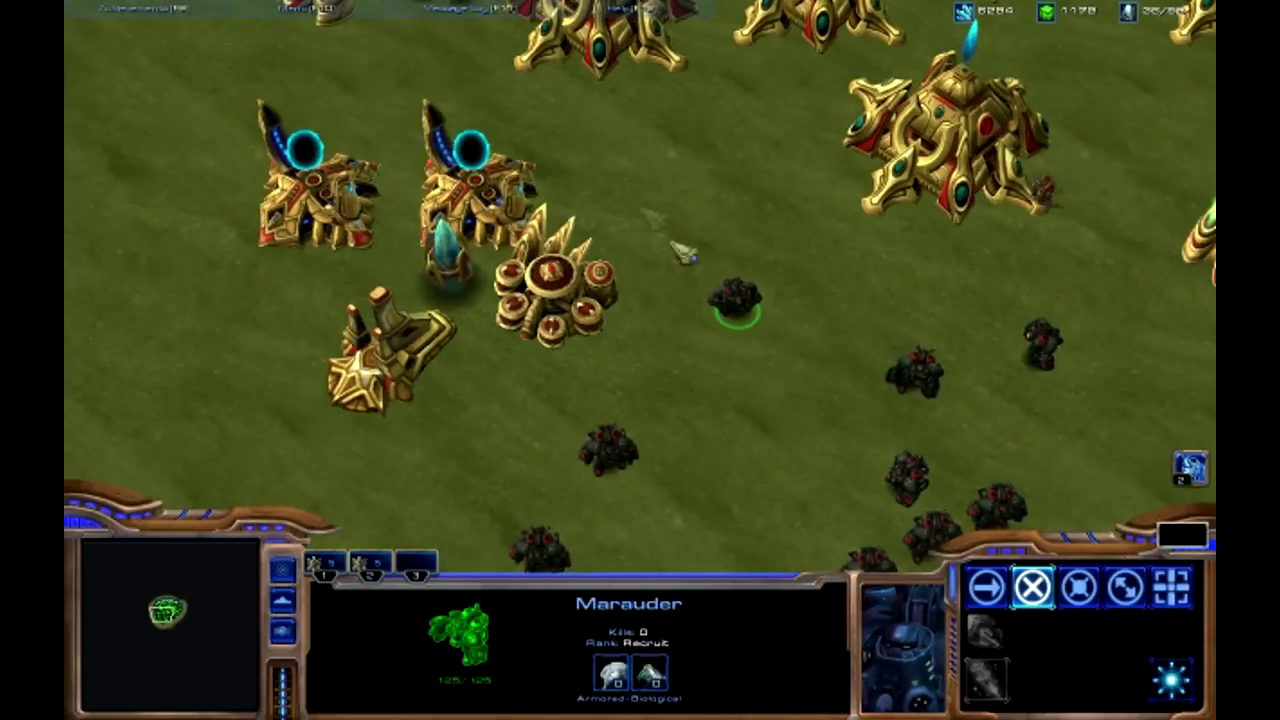
drag(651, 197, 1100, 558)
double_click(911, 368)
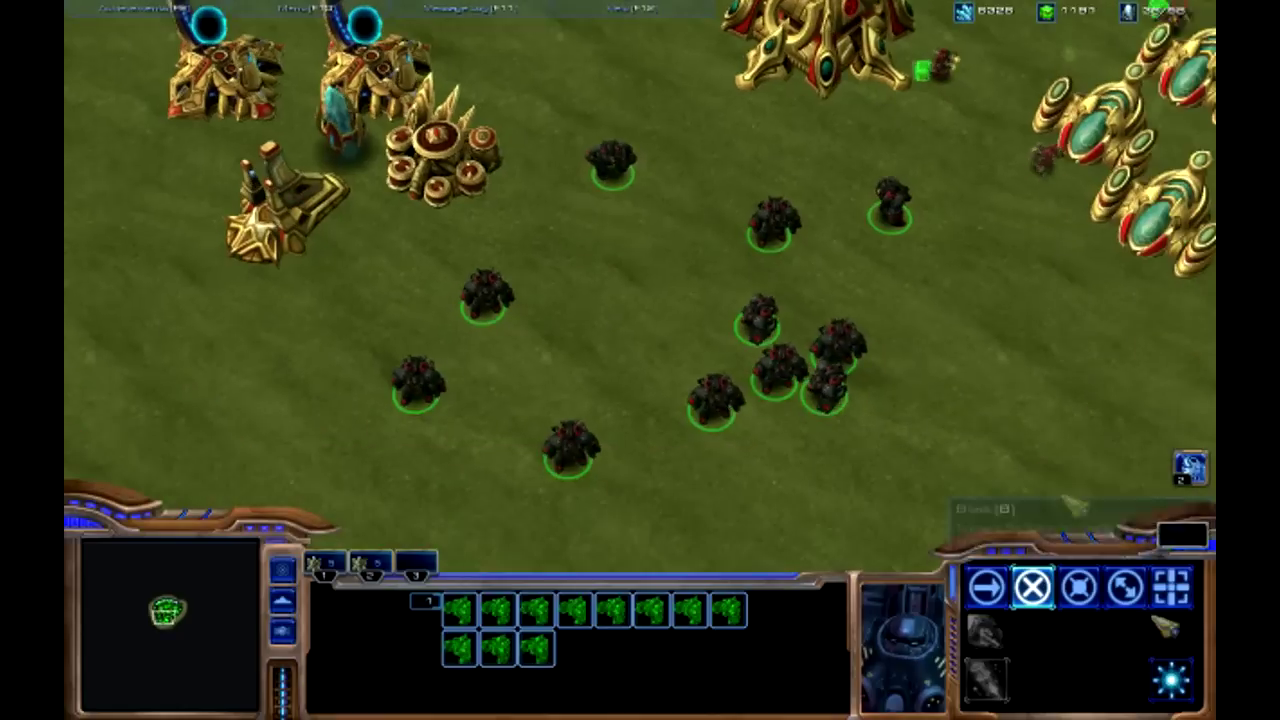
Gather all selected Marauders into one tight group by issuing move orders to points around the open ground between them
right_click(622, 298)
right_click(720, 458)
right_click(677, 428)
right_click(854, 402)
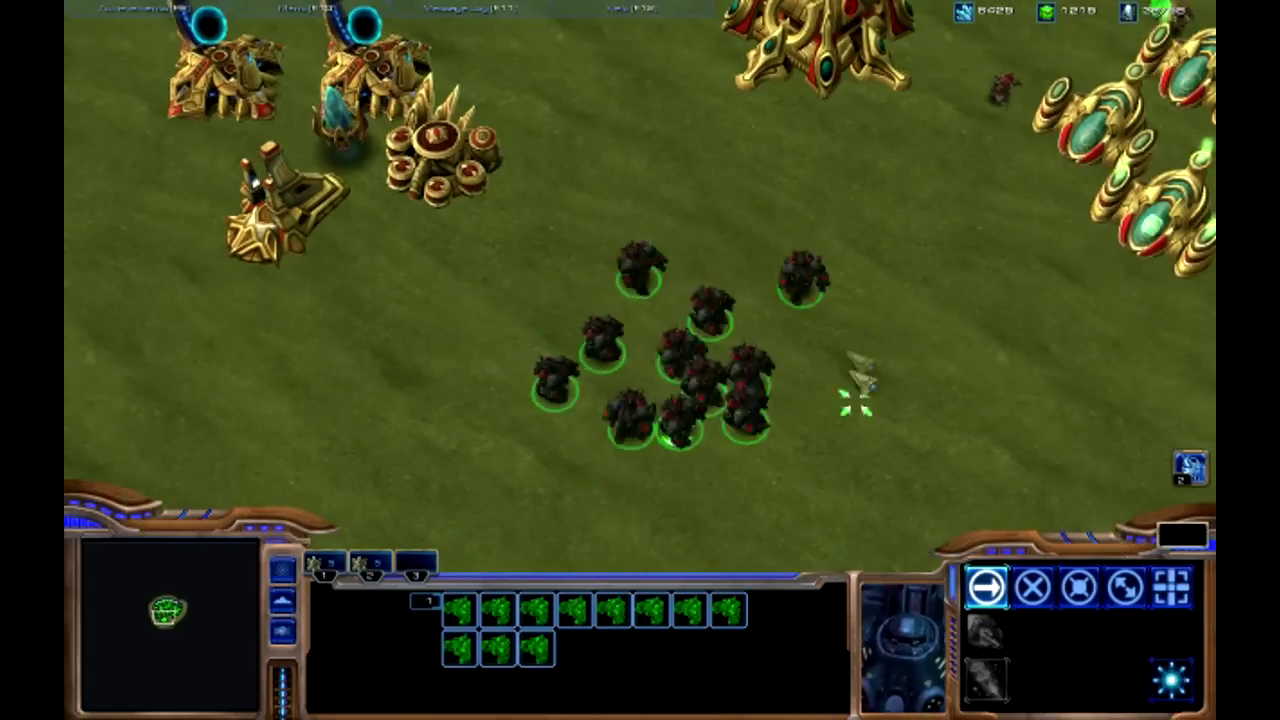
right_click(835, 303)
right_click(731, 232)
right_click(635, 232)
right_click(549, 237)
right_click(476, 302)
right_click(491, 388)
right_click(597, 428)
right_click(706, 422)
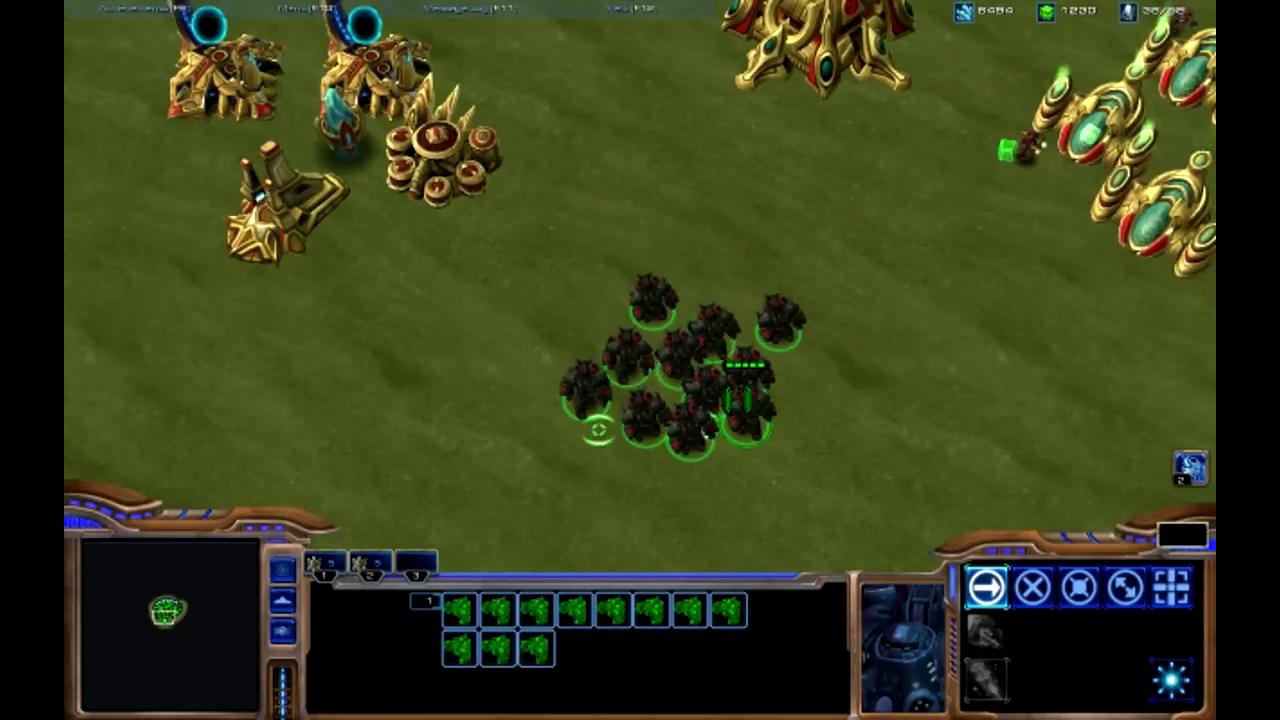